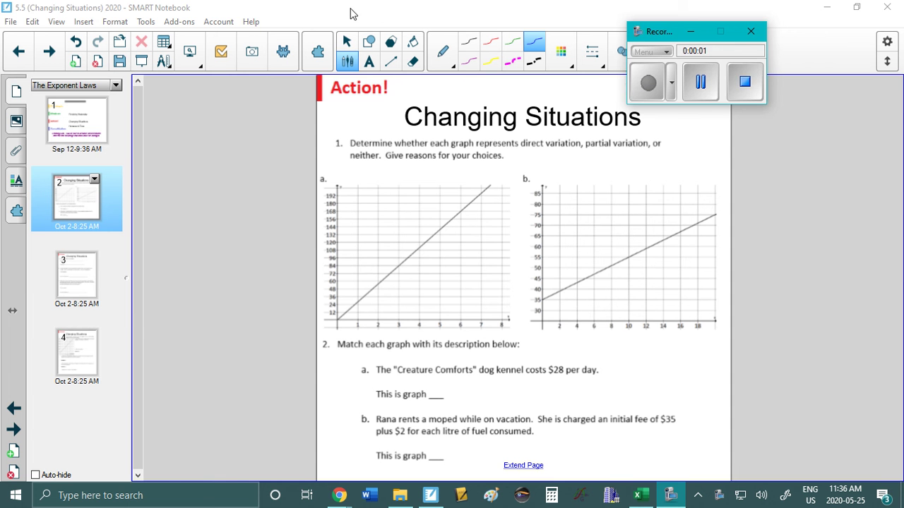
Step: Zoom the page to Page Width, then 100%, scrolled so graphs a and b show
{"action": "left_click", "coordinate": [199, 62]}
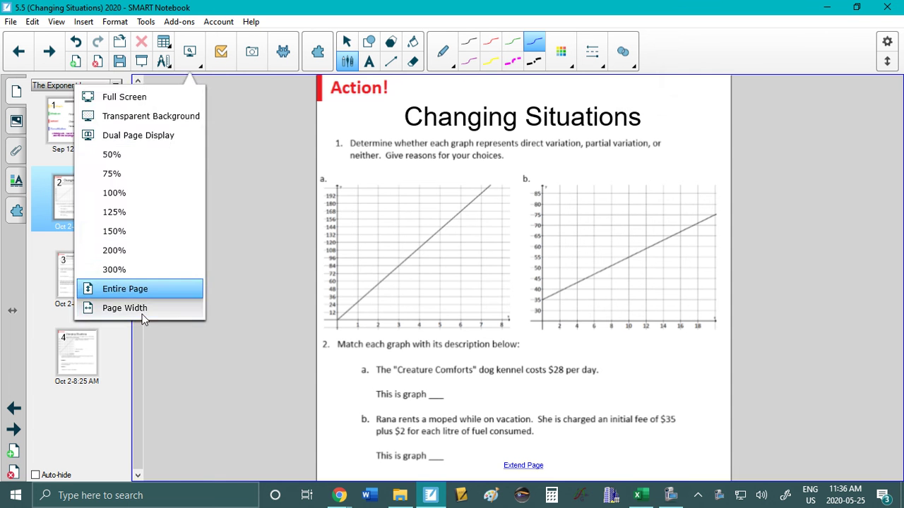
{"action": "left_click", "coordinate": [162, 307]}
{"action": "scroll", "coordinate": [182, 254], "scroll_direction": "down", "scroll_amount": 2}
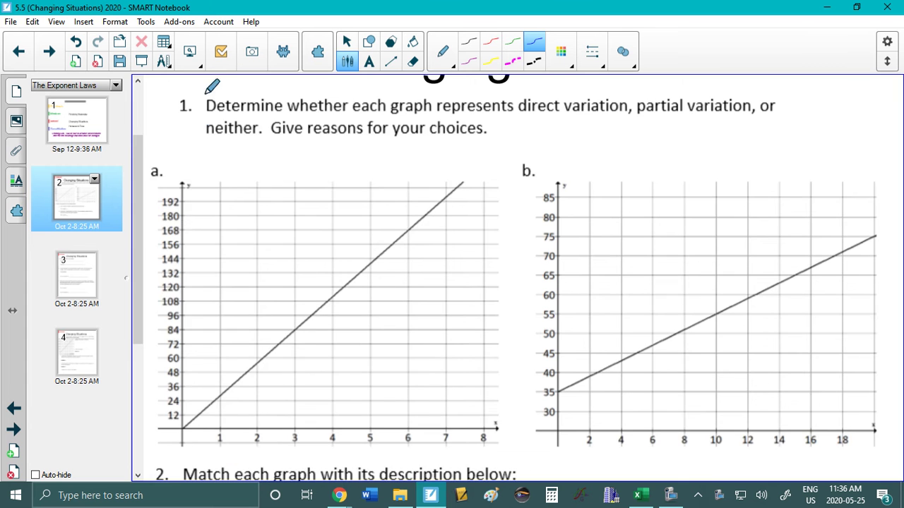
{"action": "left_click", "coordinate": [200, 67]}
{"action": "left_click", "coordinate": [113, 195]}
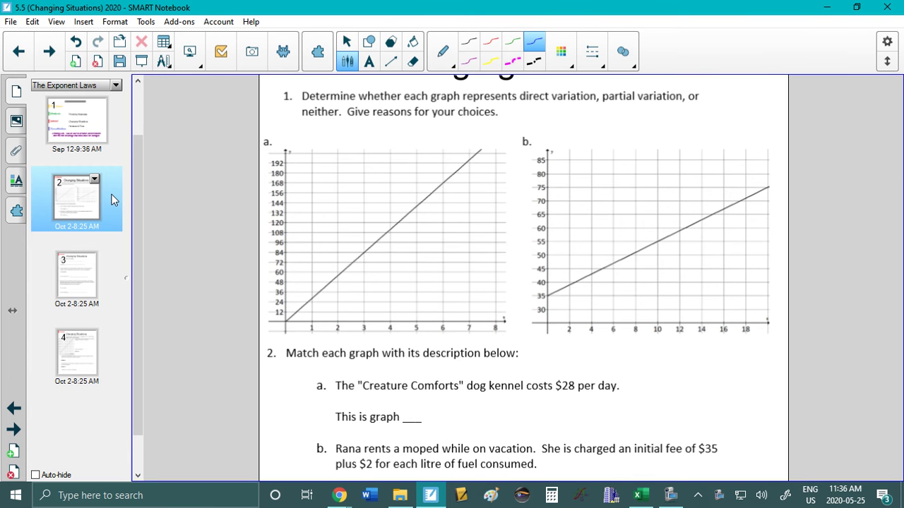
{"action": "scroll", "coordinate": [246, 255], "scroll_direction": "up", "scroll_amount": 3}
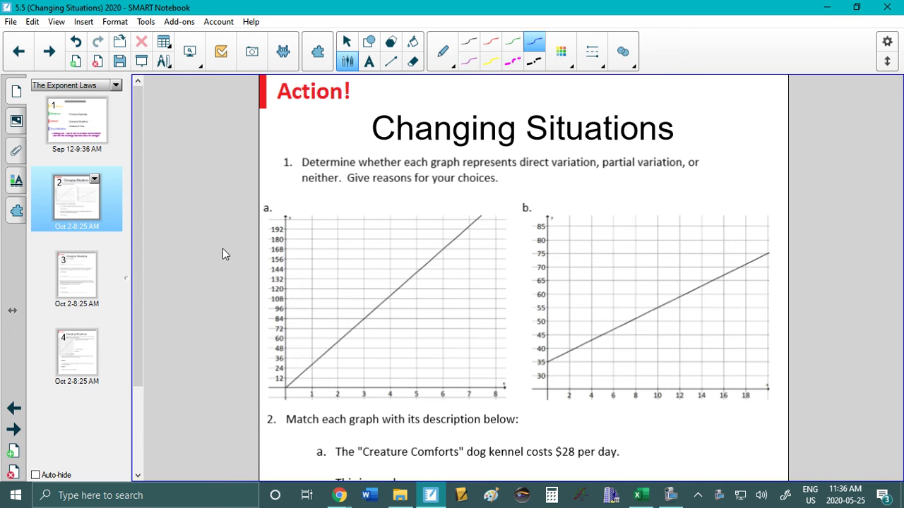
{"action": "scroll", "coordinate": [223, 249], "scroll_direction": "down", "scroll_amount": 3}
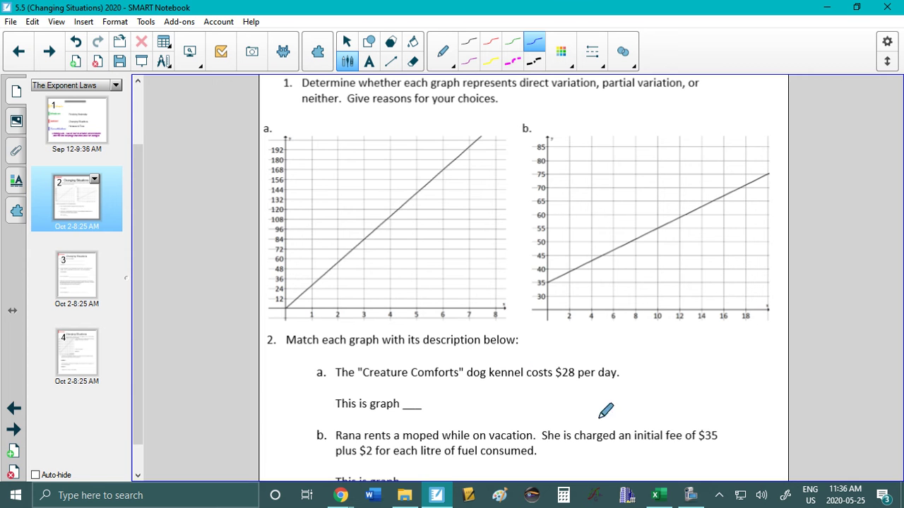
Step: Choose the red pen from the pen toolbar for annotating the graphs
{"action": "left_click", "coordinate": [690, 495]}
{"action": "left_click", "coordinate": [499, 5]}
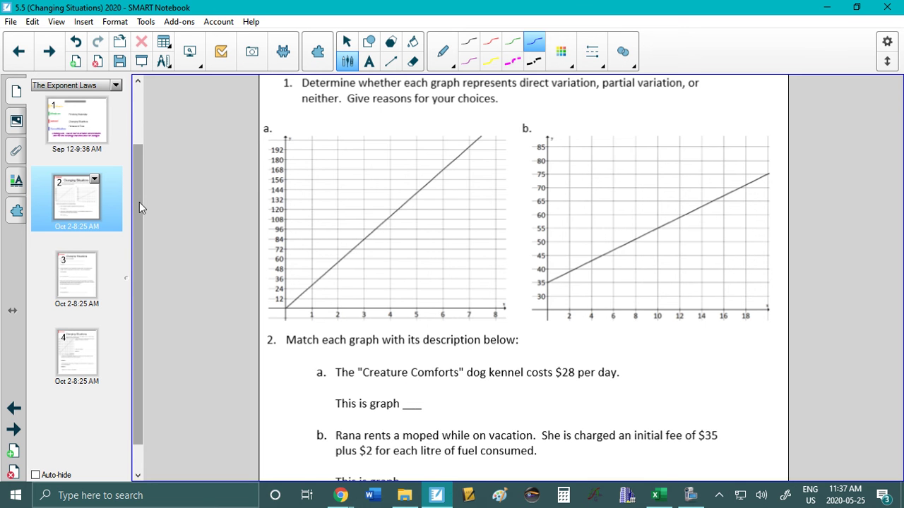
{"action": "scroll", "coordinate": [138, 207], "scroll_direction": "down", "scroll_amount": 1}
{"action": "scroll", "coordinate": [137, 207], "scroll_direction": "up", "scroll_amount": 2}
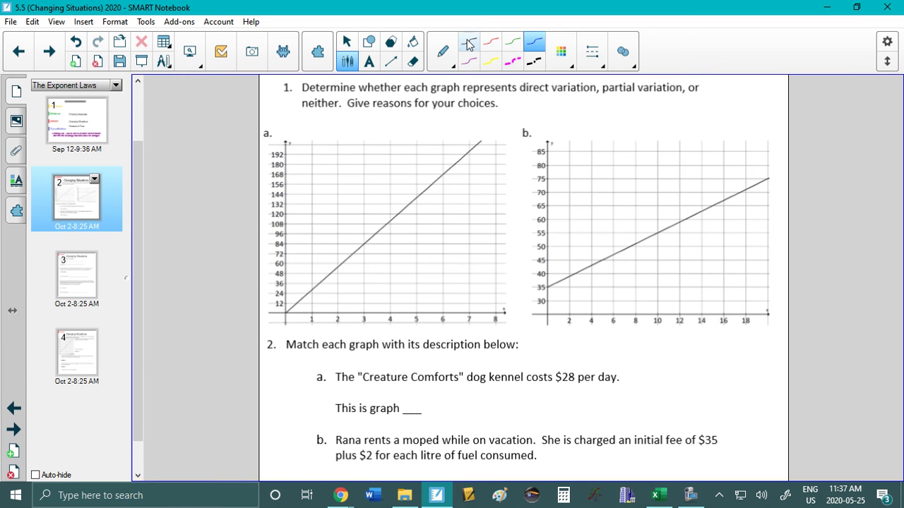
{"action": "left_click", "coordinate": [491, 42]}
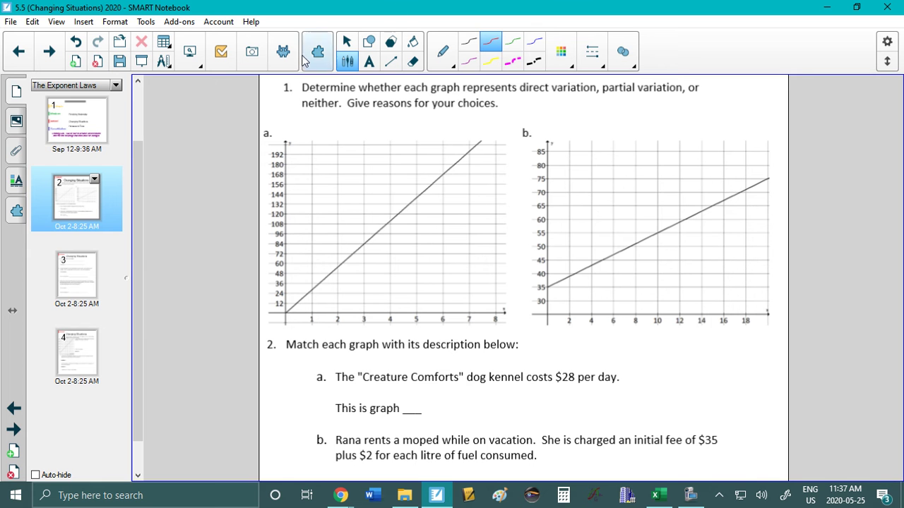
Step: Write 'direct' above graph a and 'partial' above graph b, dotting each line's start
{"action": "mouse_move", "coordinate": [329, 109]}
{"action": "left_mouse_down"}
{"action": "mouse_move", "coordinate": [338, 132]}
{"action": "mouse_move", "coordinate": [365, 125]}
{"action": "mouse_move", "coordinate": [381, 132]}
{"action": "mouse_move", "coordinate": [387, 122]}
{"action": "left_mouse_up"}
{"action": "left_click_drag", "start_coordinate": [602, 114], "coordinate": [604, 127]}
{"action": "left_click_drag", "start_coordinate": [614, 127], "coordinate": [642, 126]}
{"action": "left_click_drag", "start_coordinate": [636, 116], "coordinate": [655, 127]}
{"action": "left_click_drag", "start_coordinate": [671, 116], "coordinate": [676, 127]}
{"action": "left_click", "coordinate": [286, 311]}
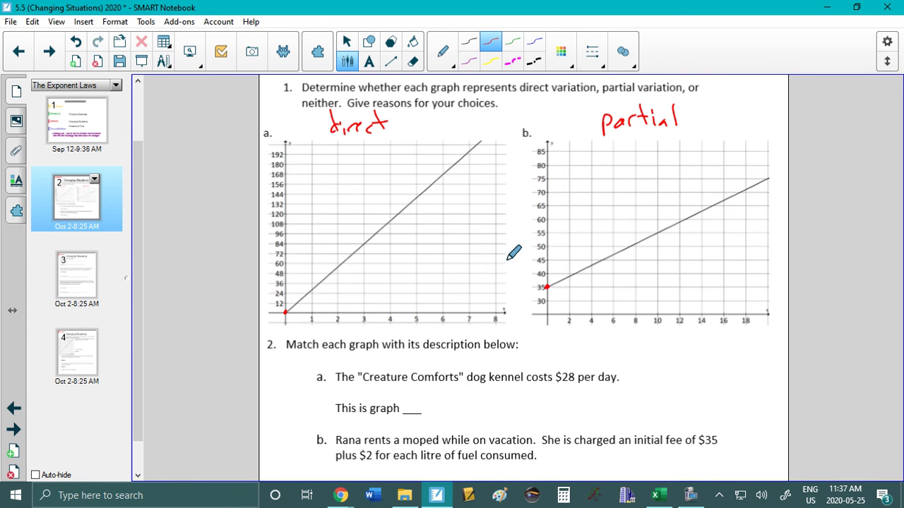
{"action": "left_click_drag", "start_coordinate": [137, 180], "coordinate": [135, 216]}
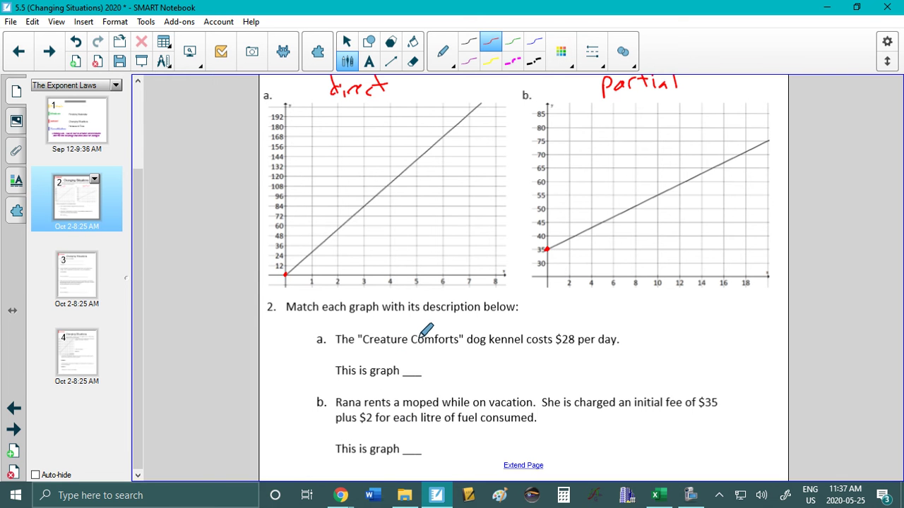
Step: Answer 2a with 'a' and draw graph a's slope triangle with run 3, rise 84
{"action": "left_click", "coordinate": [412, 366]}
{"action": "left_click_drag", "start_coordinate": [286, 275], "coordinate": [320, 276]}
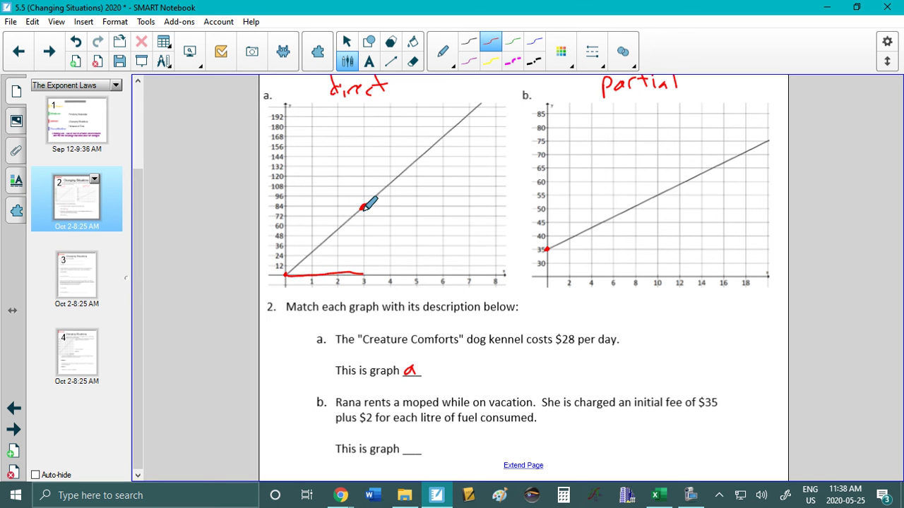
{"action": "left_click_drag", "start_coordinate": [362, 267], "coordinate": [361, 275]}
{"action": "mouse_move", "coordinate": [379, 224]}
{"action": "left_mouse_down"}
{"action": "mouse_move", "coordinate": [374, 233]}
{"action": "mouse_move", "coordinate": [378, 224]}
{"action": "mouse_move", "coordinate": [385, 238]}
{"action": "left_mouse_up"}
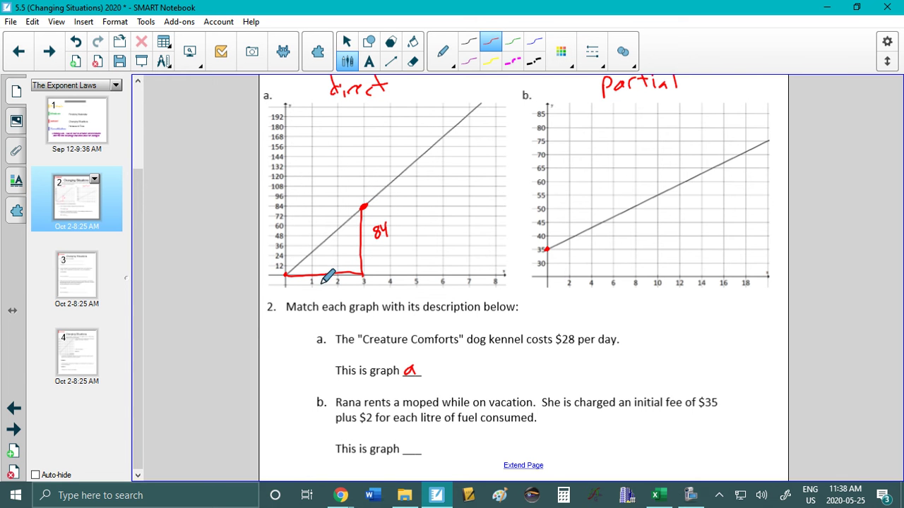
{"action": "left_click_drag", "start_coordinate": [322, 277], "coordinate": [323, 288]}
Step: Check 84 ÷ 3 in the Calculator
{"action": "left_click", "coordinate": [563, 495]}
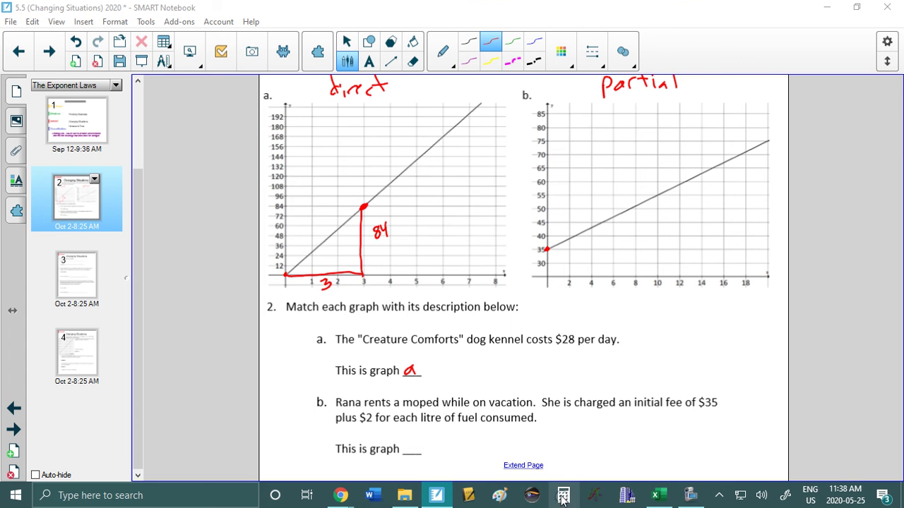
{"action": "type", "text": "84"}
{"action": "key", "text": "slash"}
{"action": "type", "text": "3"}
{"action": "key", "text": "Return"}
{"action": "left_click", "coordinate": [563, 495]}
Step: Circle $28, answer 2b with 'b', and draw graph b's triangle: run 10, rise 55-35=20
{"action": "left_click_drag", "start_coordinate": [573, 330], "coordinate": [565, 329]}
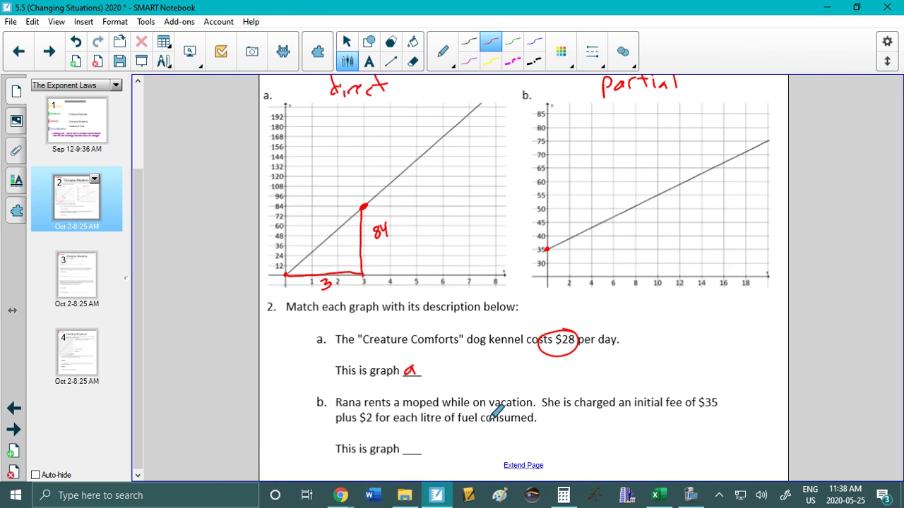
{"action": "left_click_drag", "start_coordinate": [408, 433], "coordinate": [409, 455]}
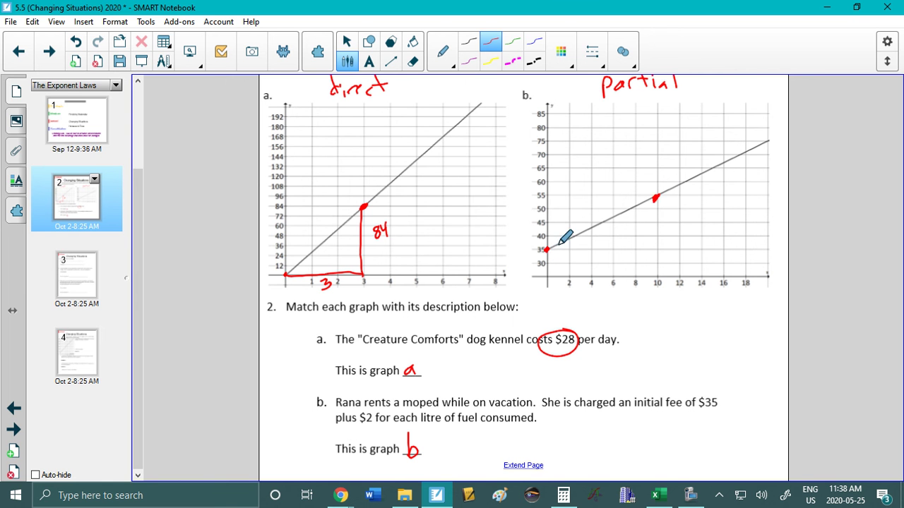
{"action": "left_click_drag", "start_coordinate": [547, 249], "coordinate": [569, 249]}
{"action": "left_click_drag", "start_coordinate": [654, 249], "coordinate": [657, 249]}
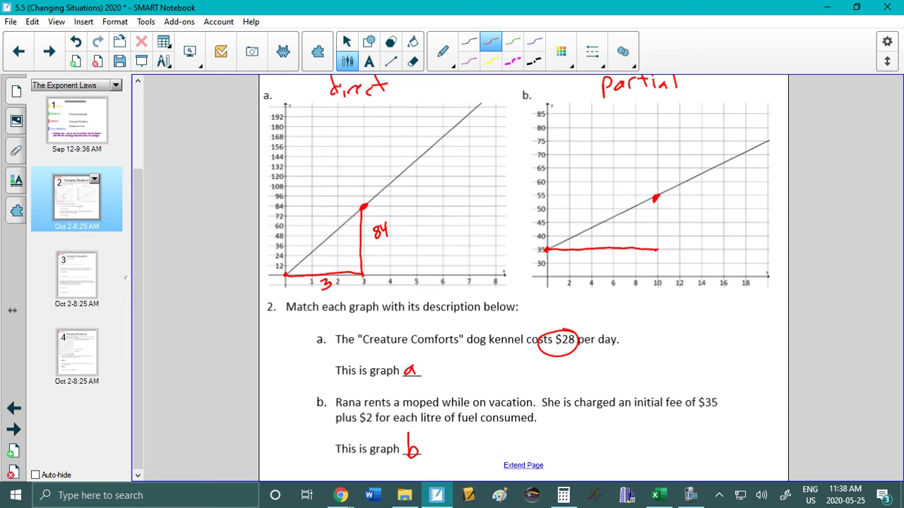
{"action": "left_click", "coordinate": [589, 258]}
{"action": "left_click_drag", "start_coordinate": [598, 256], "coordinate": [597, 264]}
{"action": "mouse_move", "coordinate": [671, 200]}
{"action": "left_mouse_down"}
{"action": "mouse_move", "coordinate": [669, 210]}
{"action": "mouse_move", "coordinate": [709, 209]}
{"action": "mouse_move", "coordinate": [677, 220]}
{"action": "left_mouse_up"}
{"action": "left_click_drag", "start_coordinate": [669, 227], "coordinate": [695, 221]}
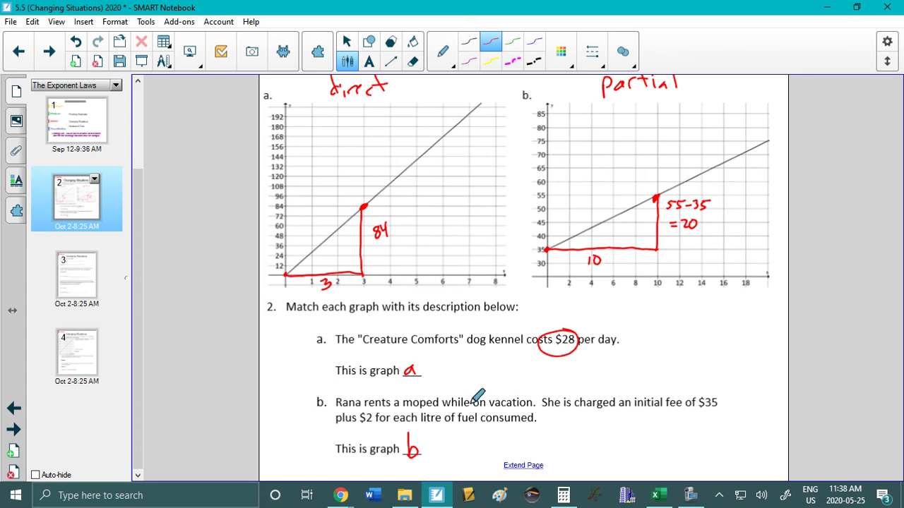
Step: Circle $2 in question 2b and switch to Dual Page Display
{"action": "left_click_drag", "start_coordinate": [367, 410], "coordinate": [375, 422]}
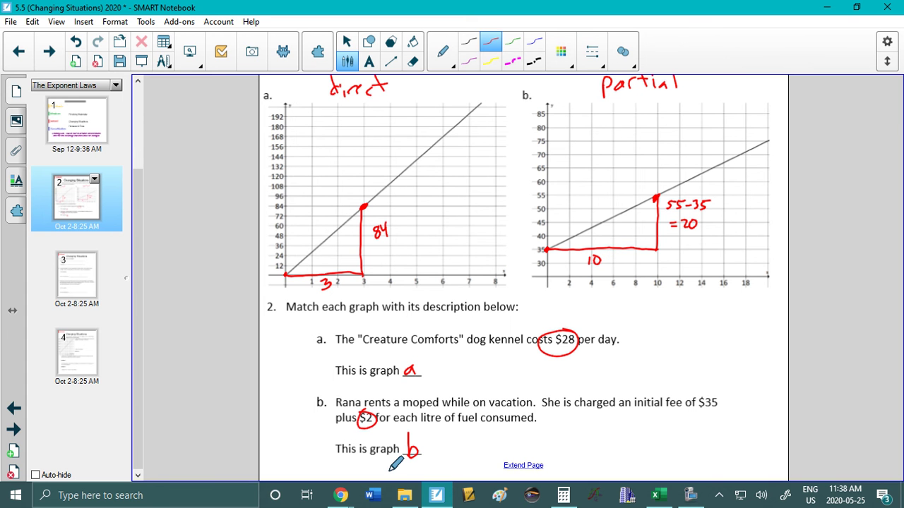
{"action": "left_click", "coordinate": [202, 63]}
{"action": "left_click", "coordinate": [126, 135]}
Step: Auto-hide the page sorter and show the annotated page beside the questions 3–5 page
{"action": "left_click", "coordinate": [52, 50]}
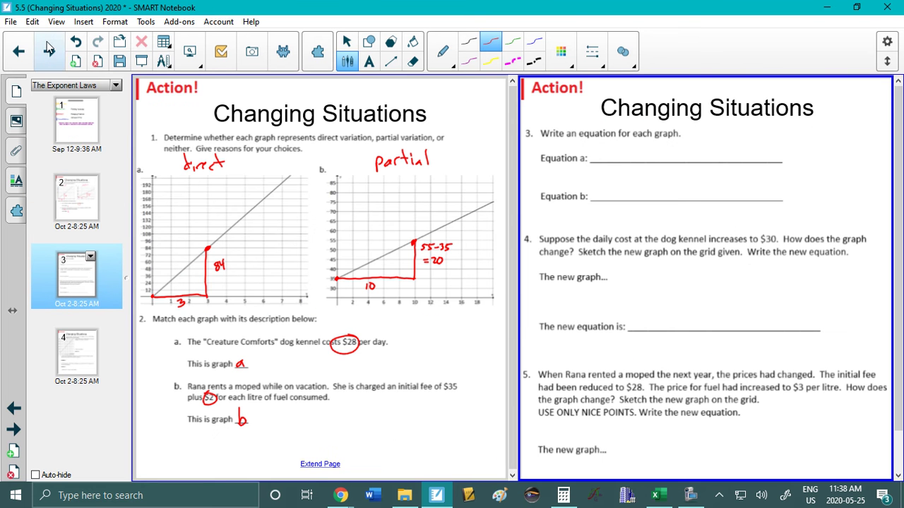
{"action": "left_click", "coordinate": [35, 475]}
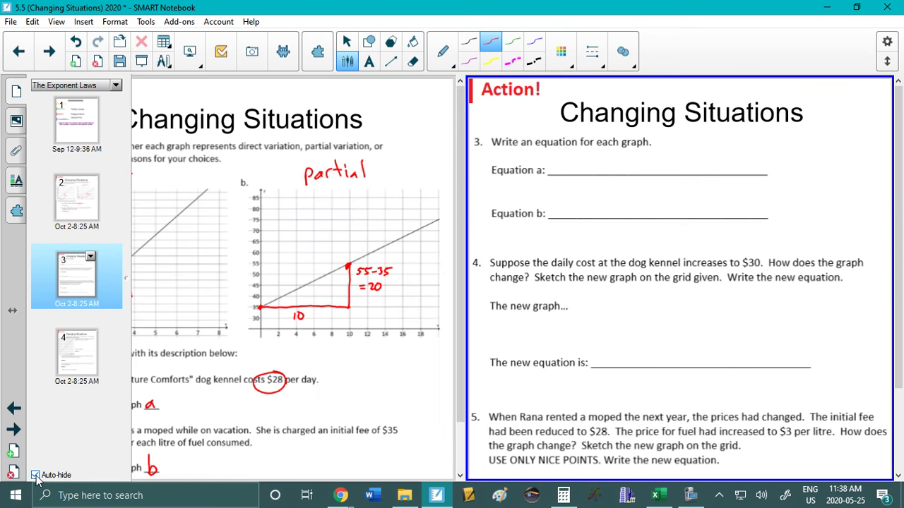
{"action": "left_click", "coordinate": [348, 41]}
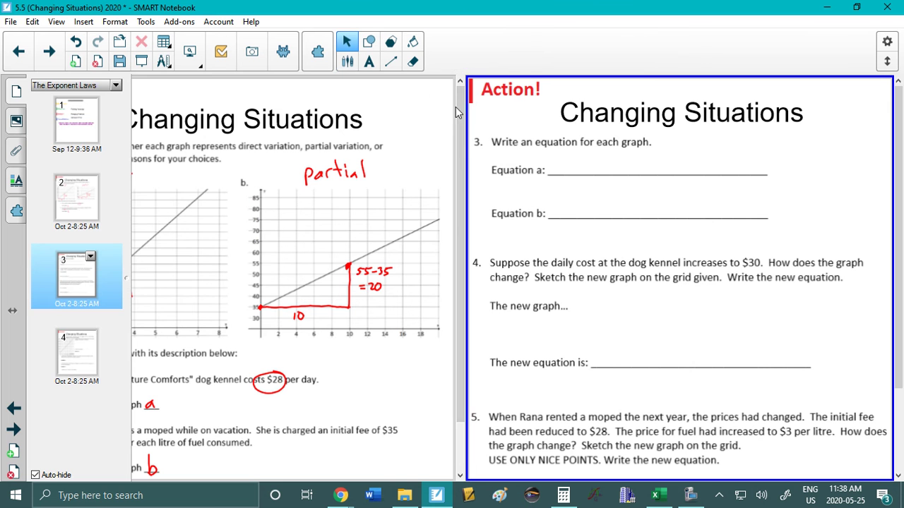
{"action": "left_click", "coordinate": [51, 51]}
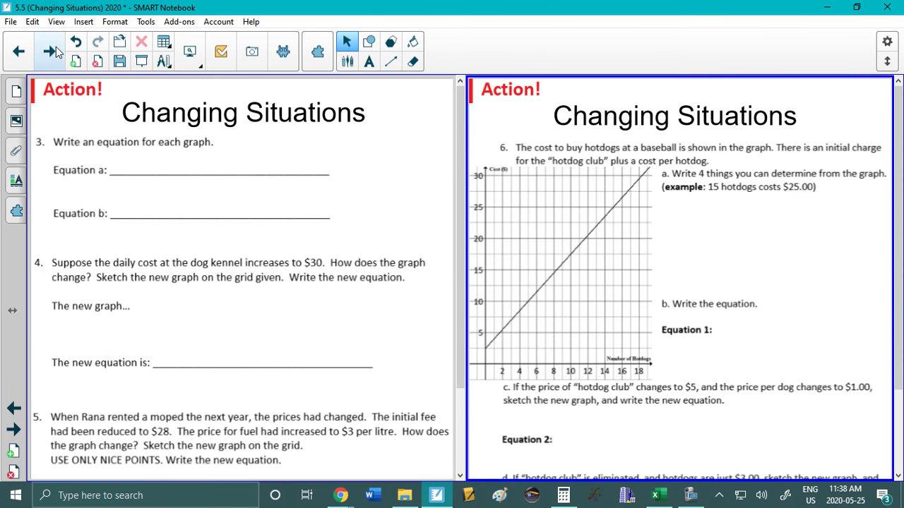
{"action": "left_click", "coordinate": [18, 51]}
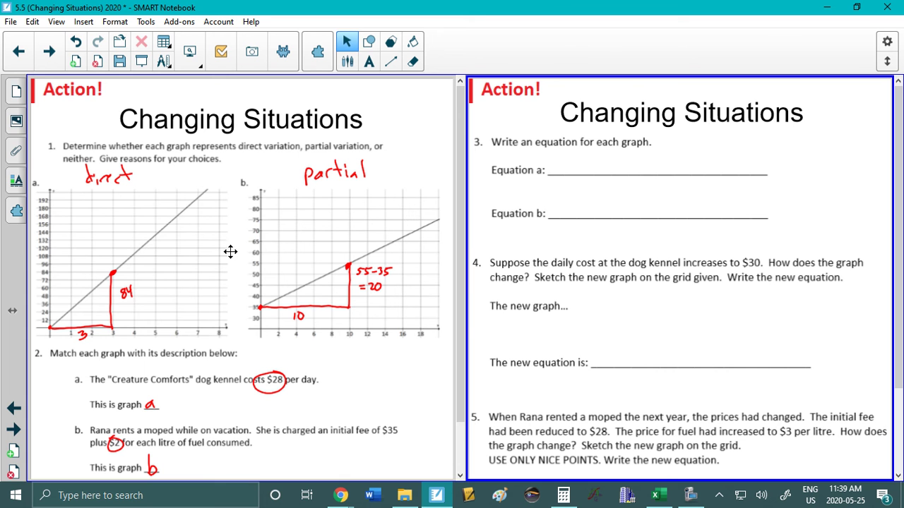
Step: Handwrite C = 28n + 0 for Equation a and C = 2n + 35 for Equation b
{"action": "left_click", "coordinate": [346, 61]}
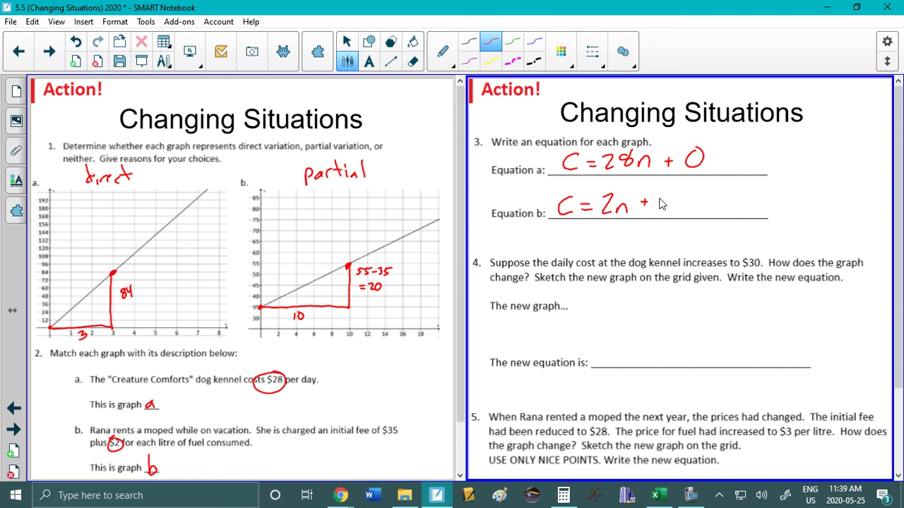
{"action": "left_click_drag", "start_coordinate": [675, 192], "coordinate": [674, 209]}
Step: Handwrite 'Would still start @0, BUT it would be steeper' beside question 4's new-graph line
{"action": "left_click_drag", "start_coordinate": [749, 252], "coordinate": [685, 248]}
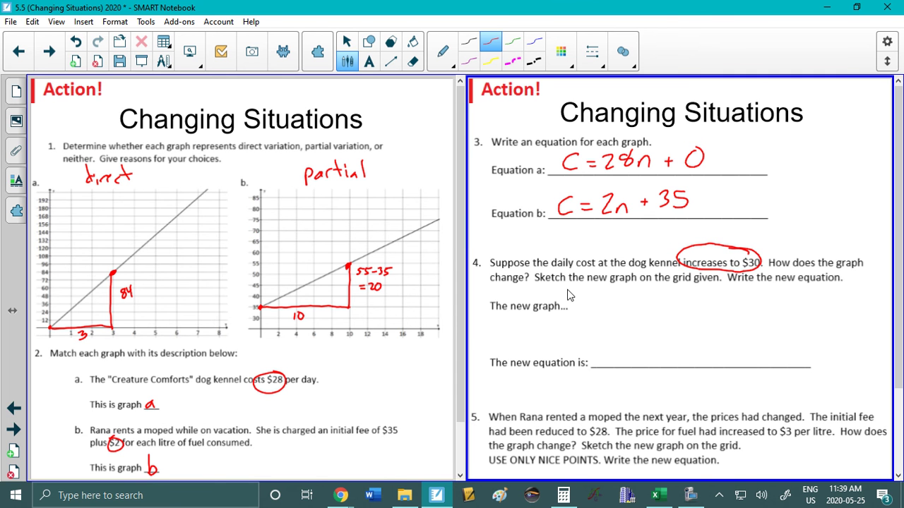
{"action": "mouse_move", "coordinate": [576, 299]}
{"action": "left_mouse_down"}
{"action": "mouse_move", "coordinate": [611, 295]}
{"action": "mouse_move", "coordinate": [616, 311]}
{"action": "left_mouse_up"}
{"action": "mouse_move", "coordinate": [667, 298]}
{"action": "left_mouse_down"}
{"action": "mouse_move", "coordinate": [671, 306]}
{"action": "mouse_move", "coordinate": [697, 296]}
{"action": "mouse_move", "coordinate": [702, 306]}
{"action": "left_mouse_up"}
{"action": "mouse_move", "coordinate": [696, 299]}
{"action": "left_mouse_down"}
{"action": "mouse_move", "coordinate": [741, 294]}
{"action": "mouse_move", "coordinate": [748, 309]}
{"action": "left_mouse_up"}
{"action": "left_click_drag", "start_coordinate": [803, 294], "coordinate": [817, 293]}
{"action": "left_click_drag", "start_coordinate": [809, 295], "coordinate": [810, 309]}
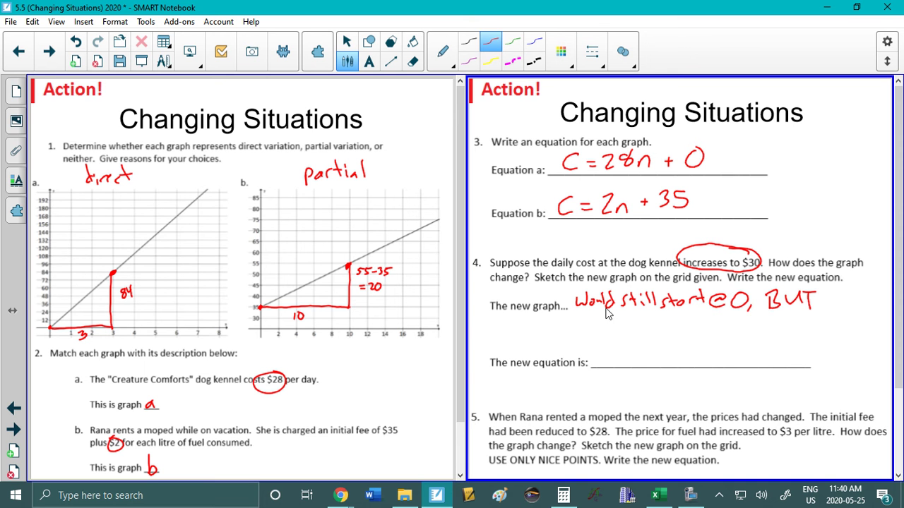
{"action": "left_click_drag", "start_coordinate": [582, 319], "coordinate": [583, 328]}
{"action": "mouse_move", "coordinate": [591, 315]}
{"action": "left_mouse_down"}
{"action": "mouse_move", "coordinate": [591, 329]}
{"action": "mouse_move", "coordinate": [596, 320]}
{"action": "mouse_move", "coordinate": [639, 329]}
{"action": "left_mouse_up"}
{"action": "mouse_move", "coordinate": [644, 315]}
{"action": "left_mouse_down"}
{"action": "mouse_move", "coordinate": [644, 329]}
{"action": "mouse_move", "coordinate": [655, 329]}
{"action": "left_mouse_up"}
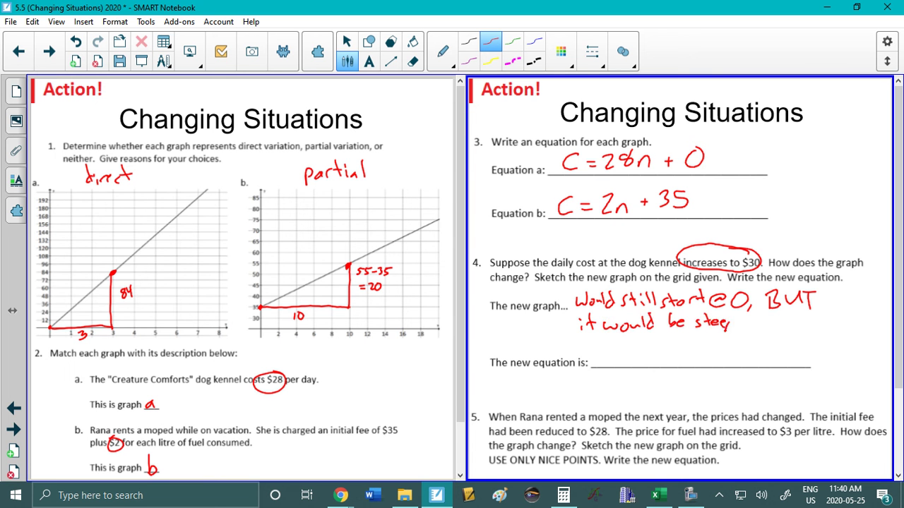
{"action": "left_click_drag", "start_coordinate": [740, 326], "coordinate": [748, 317]}
{"action": "left_click", "coordinate": [192, 48]}
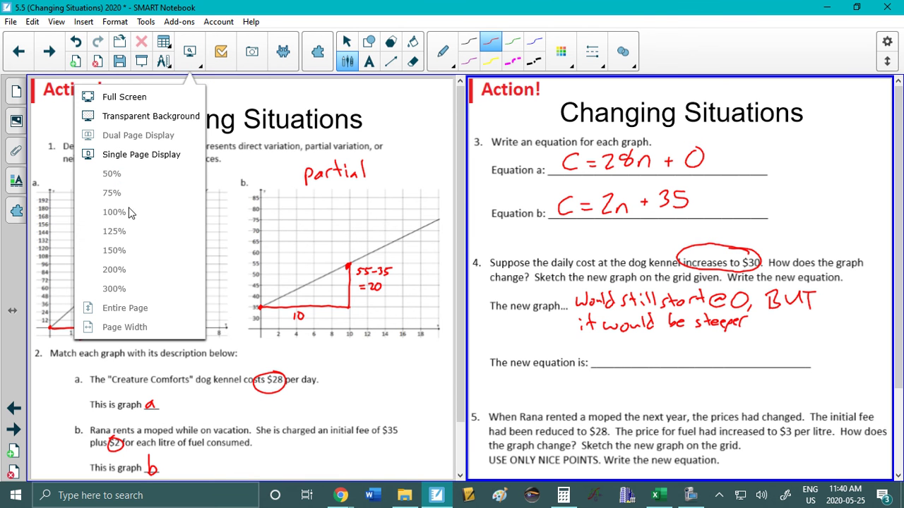
Step: Show graph a single-page at page width and dot blue points (2, 60), (4, 120), (6, 180)
{"action": "left_click", "coordinate": [123, 161]}
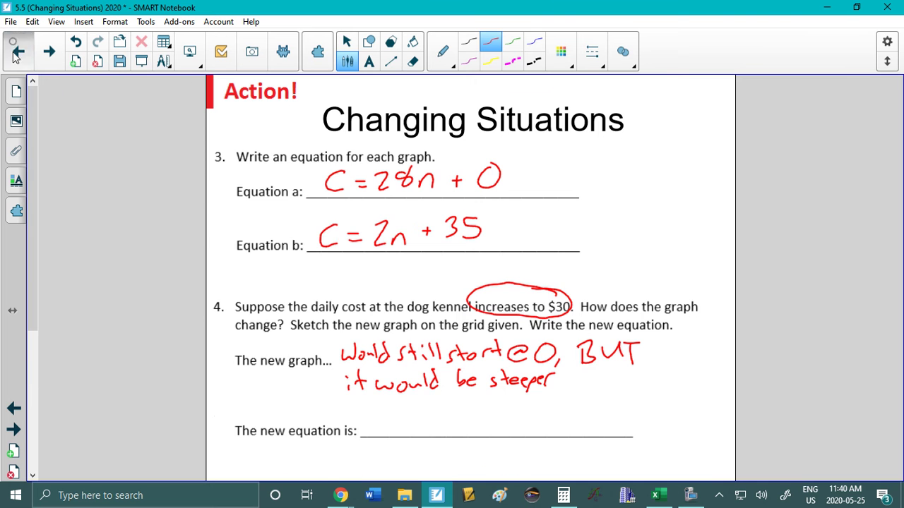
{"action": "left_click", "coordinate": [18, 51]}
{"action": "left_click", "coordinate": [192, 48]}
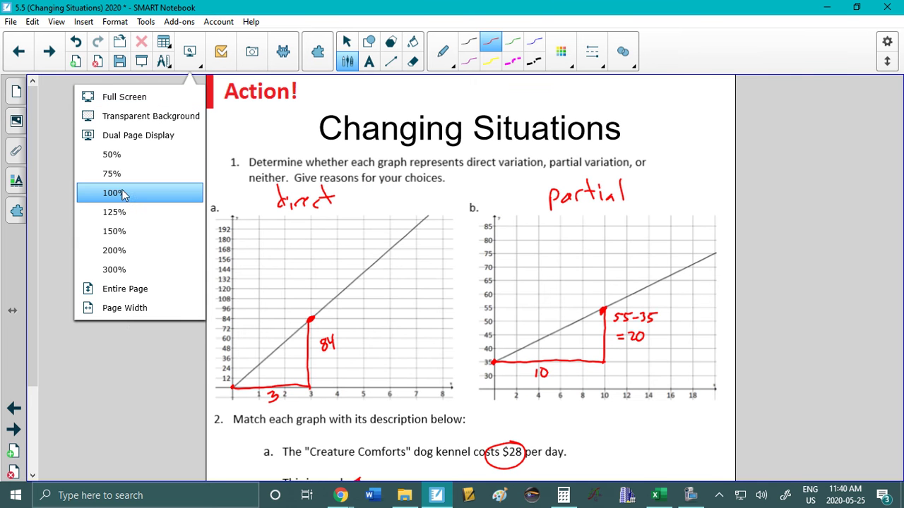
{"action": "left_click", "coordinate": [117, 311]}
{"action": "left_click_drag", "start_coordinate": [33, 151], "coordinate": [43, 281]}
{"action": "left_click", "coordinate": [535, 43]}
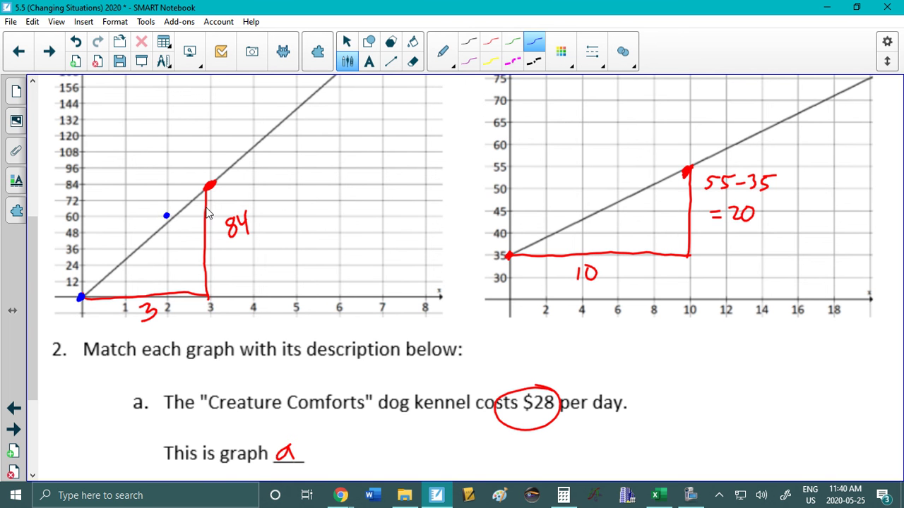
{"action": "left_click_drag", "start_coordinate": [33, 241], "coordinate": [30, 196]}
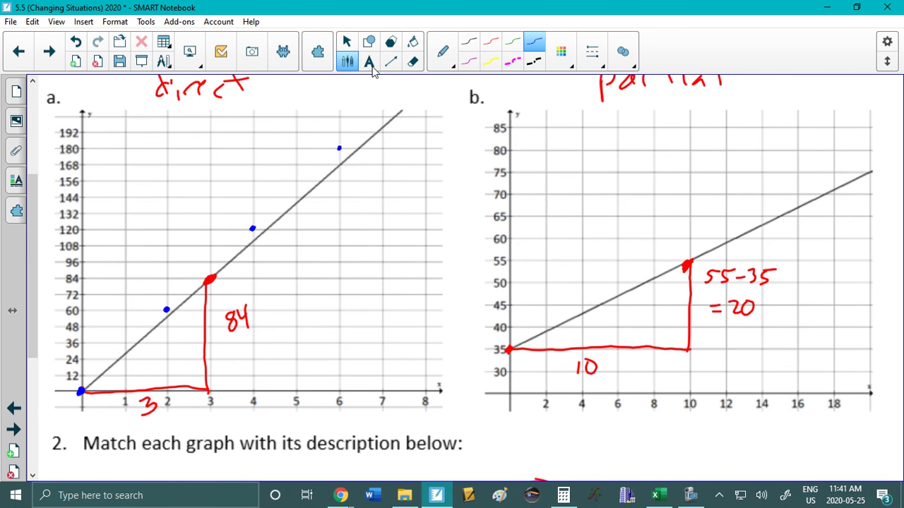
Step: Draw a straight arrowed line from the origin through the blue points
{"action": "left_click", "coordinate": [443, 51]}
{"action": "left_click", "coordinate": [391, 62]}
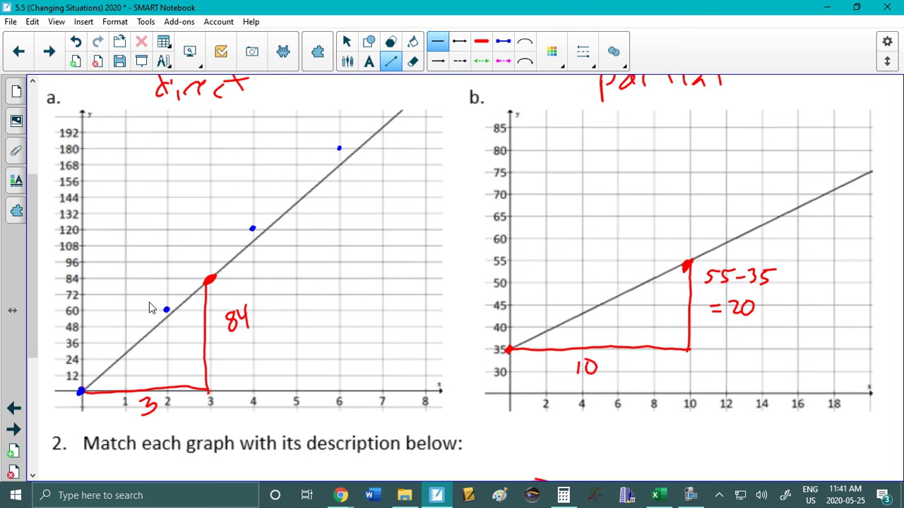
{"action": "left_click", "coordinate": [438, 61]}
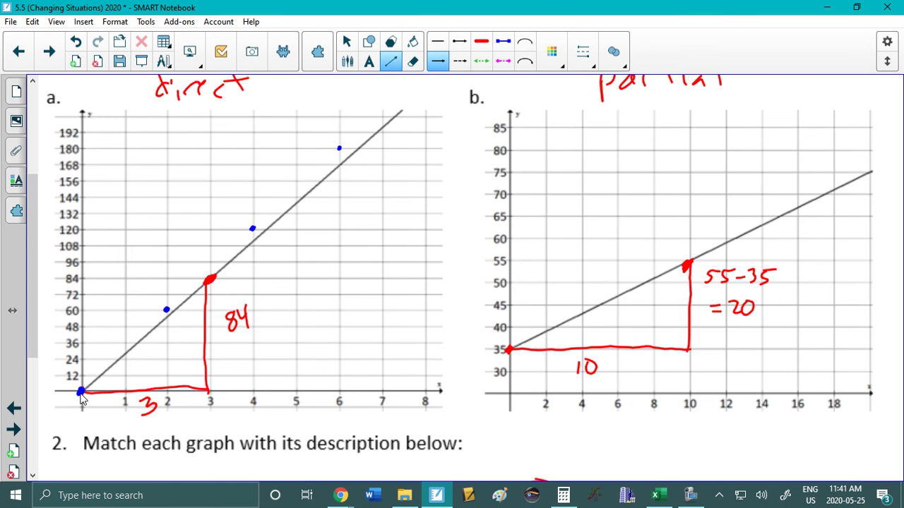
{"action": "left_click_drag", "start_coordinate": [81, 392], "coordinate": [397, 94]}
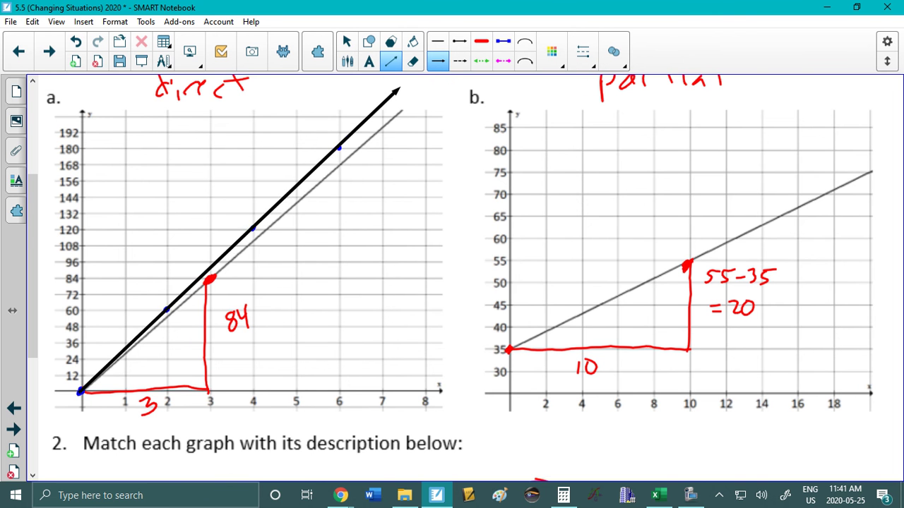
Step: Make the arrow line thinner and blue, then return to Dual Page Display
{"action": "left_click", "coordinate": [347, 44]}
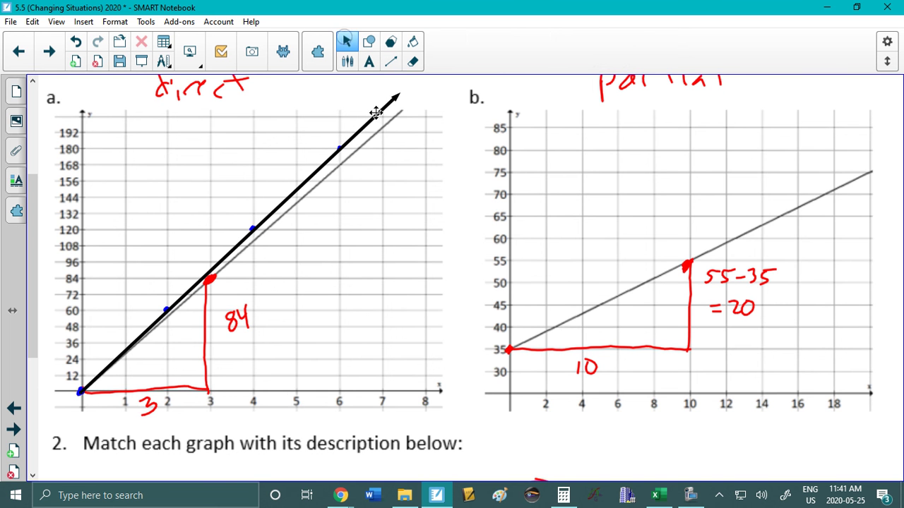
{"action": "left_click", "coordinate": [390, 106]}
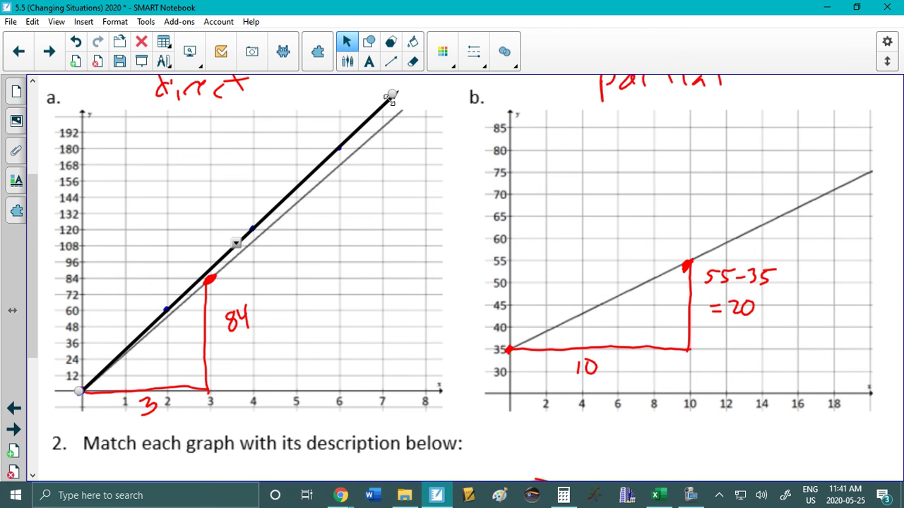
{"action": "left_click", "coordinate": [470, 53]}
{"action": "left_click", "coordinate": [234, 149]}
{"action": "left_click", "coordinate": [442, 53]}
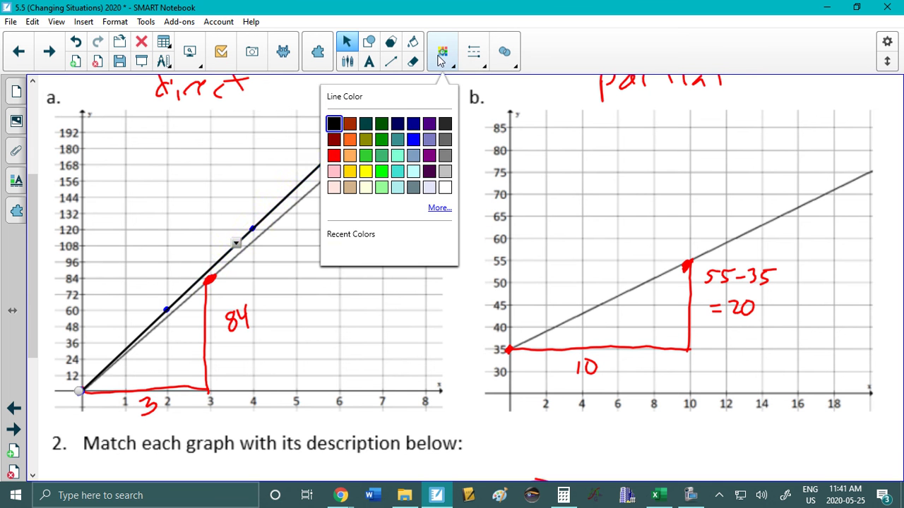
{"action": "left_click", "coordinate": [413, 139]}
{"action": "left_click", "coordinate": [289, 97]}
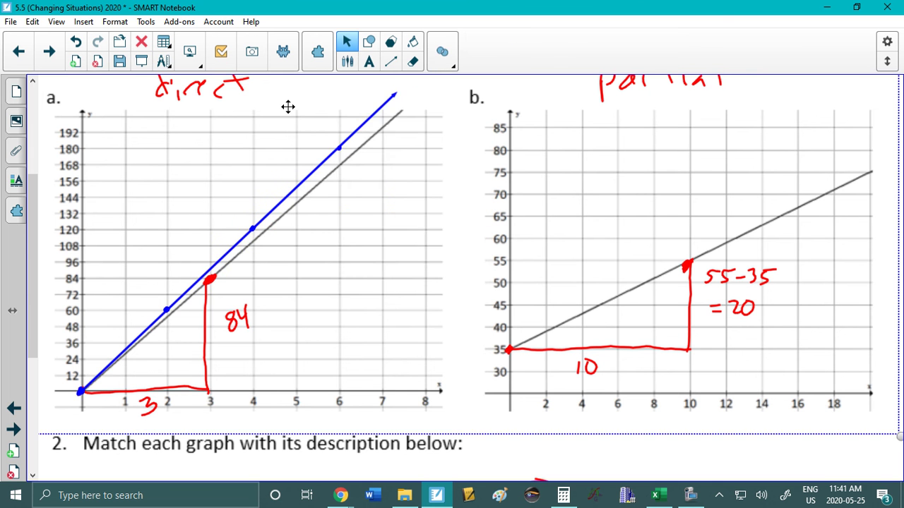
{"action": "left_click", "coordinate": [190, 52]}
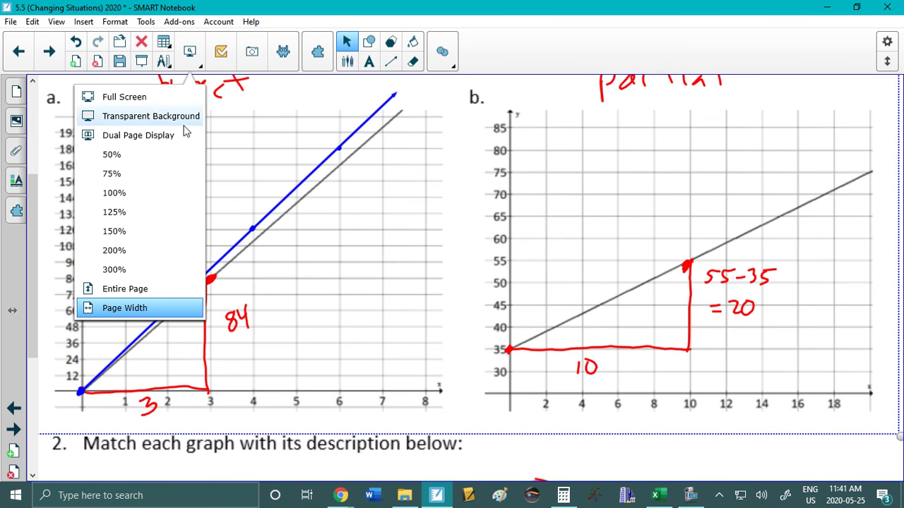
{"action": "left_click", "coordinate": [143, 134]}
Step: Write C = 30n in red on question 4's new equation line
{"action": "left_click", "coordinate": [49, 52]}
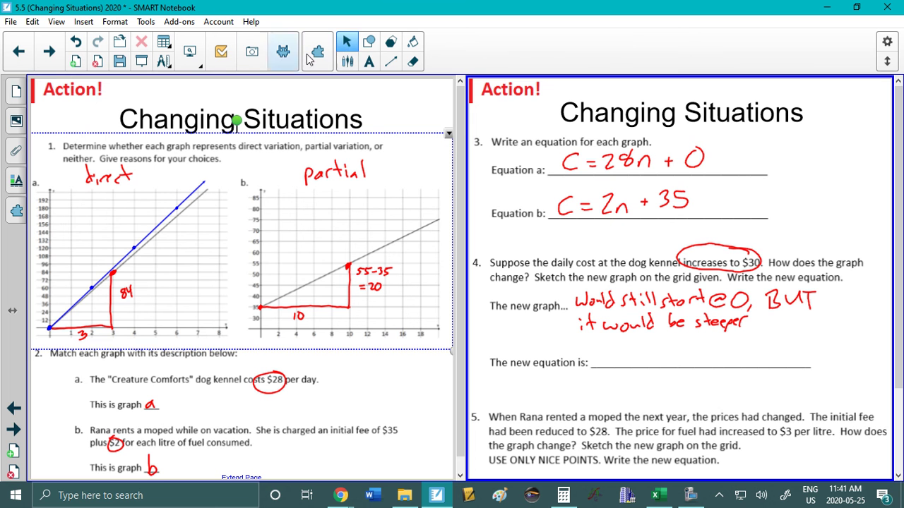
{"action": "left_click", "coordinate": [348, 61]}
{"action": "left_click", "coordinate": [491, 43]}
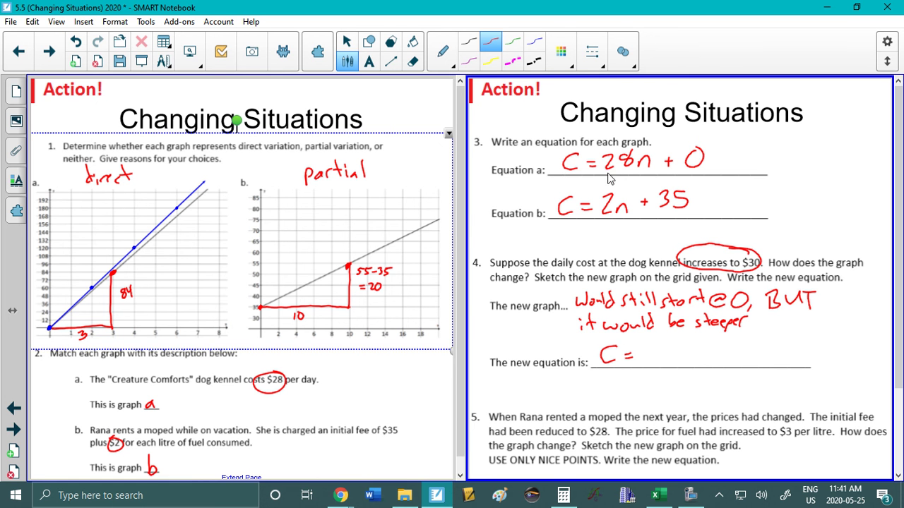
{"action": "left_click_drag", "start_coordinate": [648, 346], "coordinate": [641, 360]}
{"action": "left_click", "coordinate": [654, 356]}
Step: Scribble out the '+ 0' in Equation a and return to the Select tool
{"action": "left_click_drag", "start_coordinate": [666, 148], "coordinate": [719, 168]}
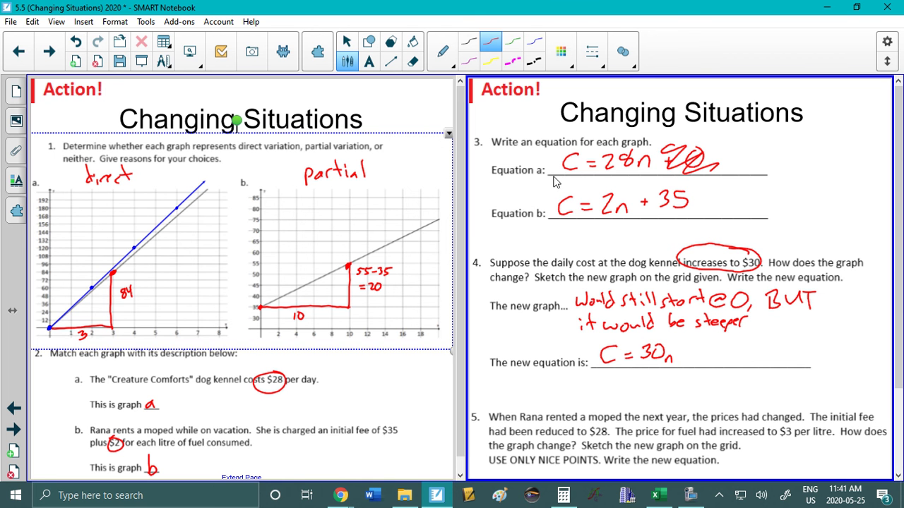
{"action": "left_click", "coordinate": [347, 41]}
{"action": "left_click", "coordinate": [494, 427]}
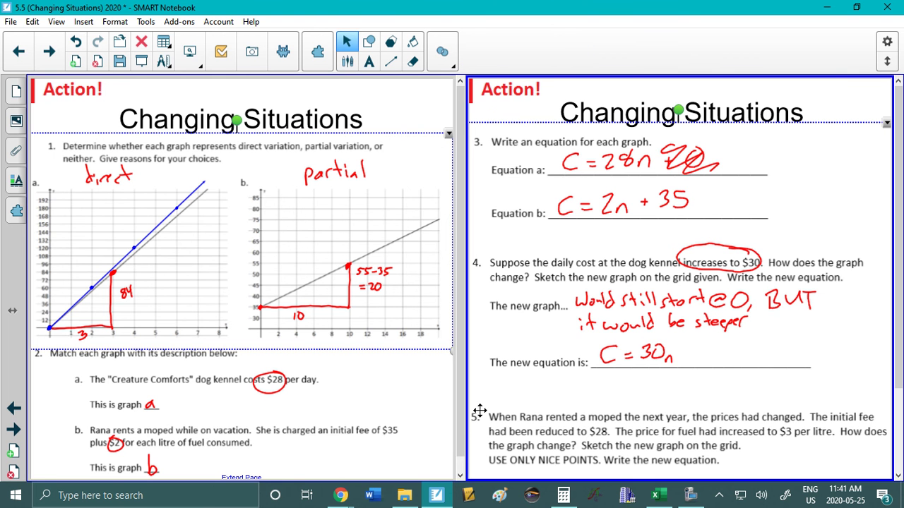
{"action": "left_click", "coordinate": [76, 62]}
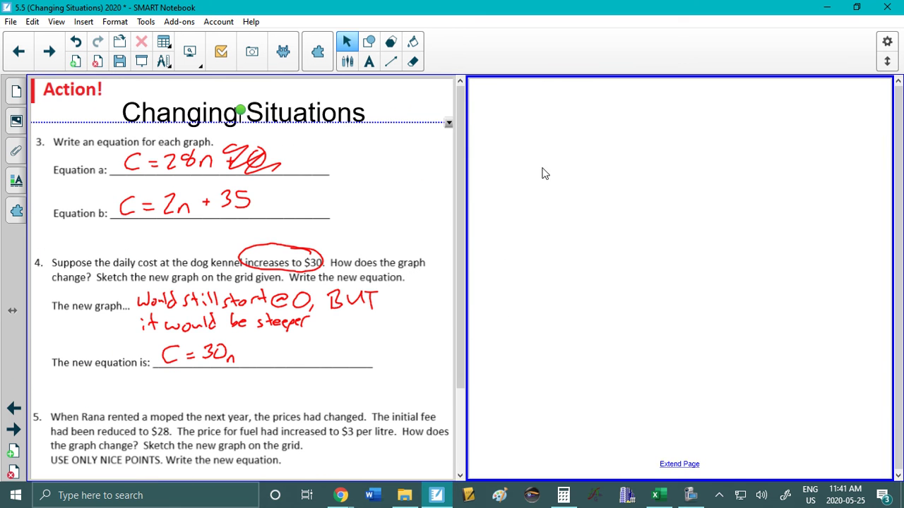
{"action": "key", "text": "ctrl+v"}
{"action": "left_click_drag", "start_coordinate": [539, 182], "coordinate": [538, 157]}
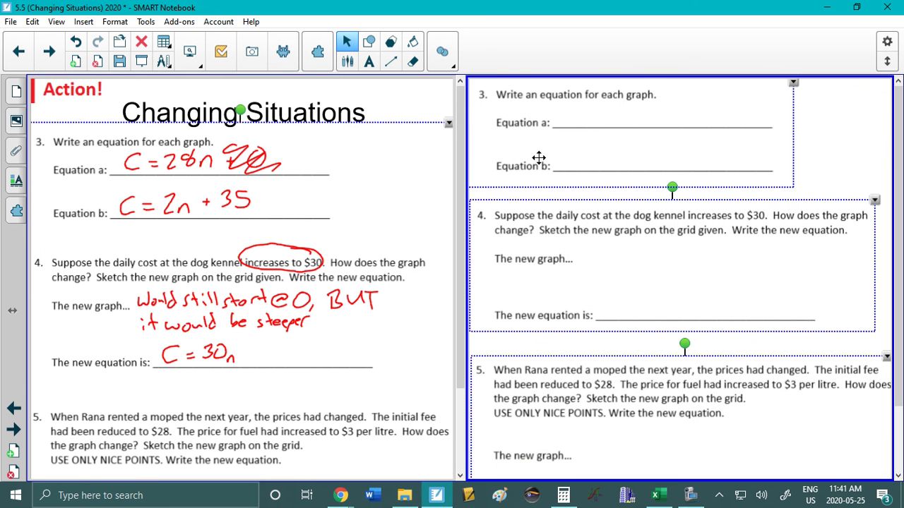
{"action": "left_click", "coordinate": [746, 147]}
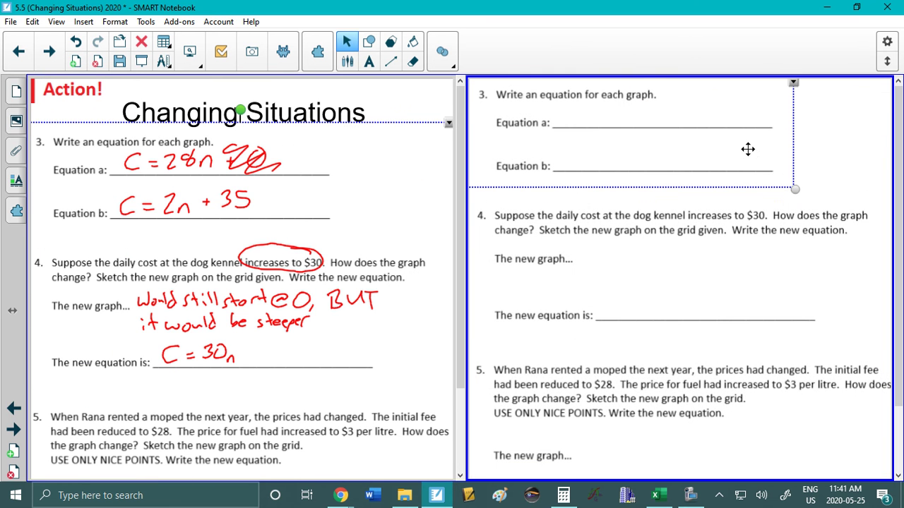
{"action": "key", "text": "Delete"}
{"action": "left_click", "coordinate": [738, 216]}
{"action": "key", "text": "Delete"}
{"action": "left_click_drag", "start_coordinate": [626, 403], "coordinate": [620, 111]}
{"action": "left_click", "coordinate": [264, 384]}
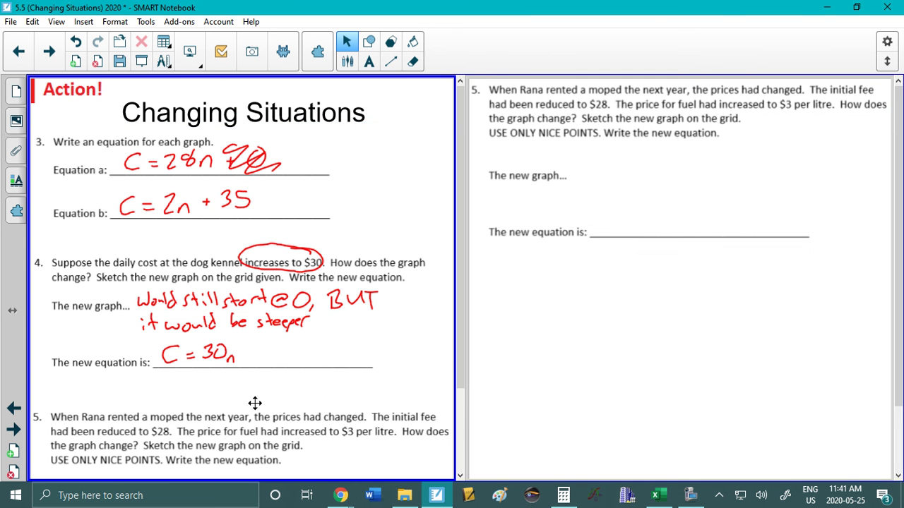
{"action": "key", "text": "ctrl+a"}
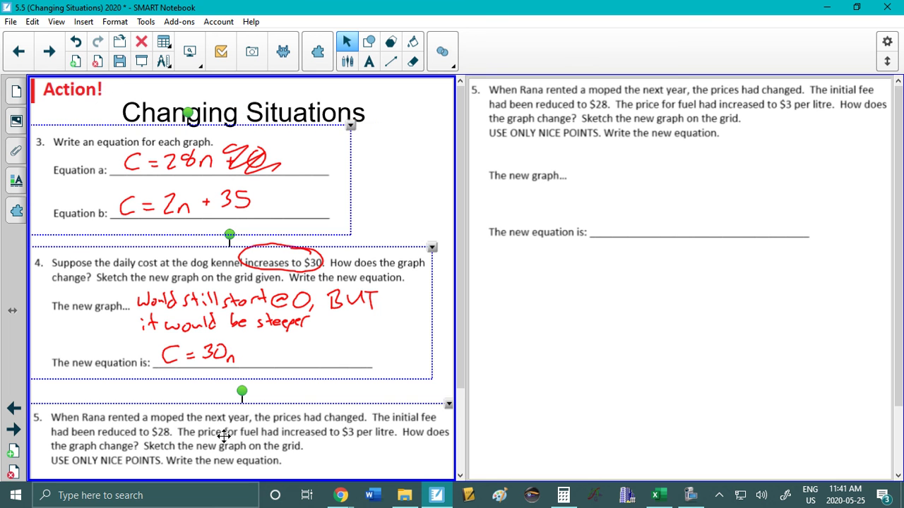
{"action": "left_click", "coordinate": [205, 418]}
{"action": "key", "text": "Delete"}
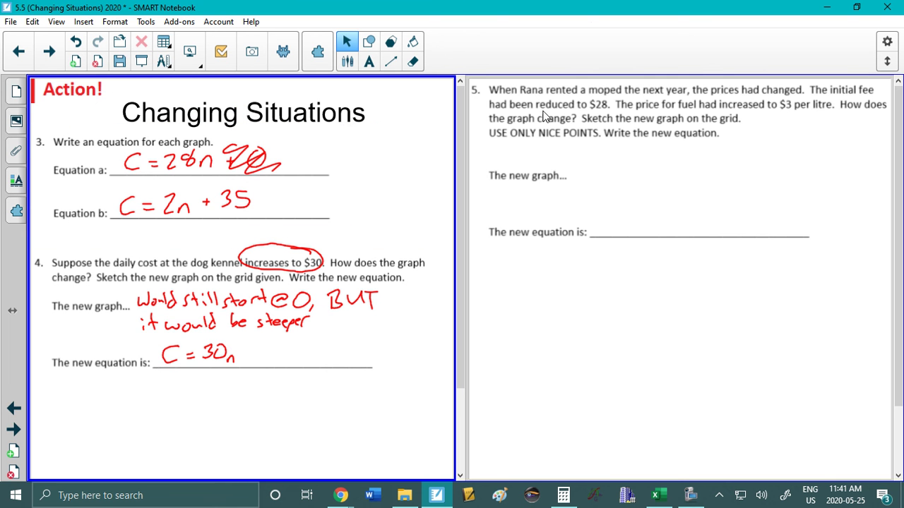
Step: Underline the reduced $28 and the initial fee in question 5 with the red pen
{"action": "left_click", "coordinate": [347, 62]}
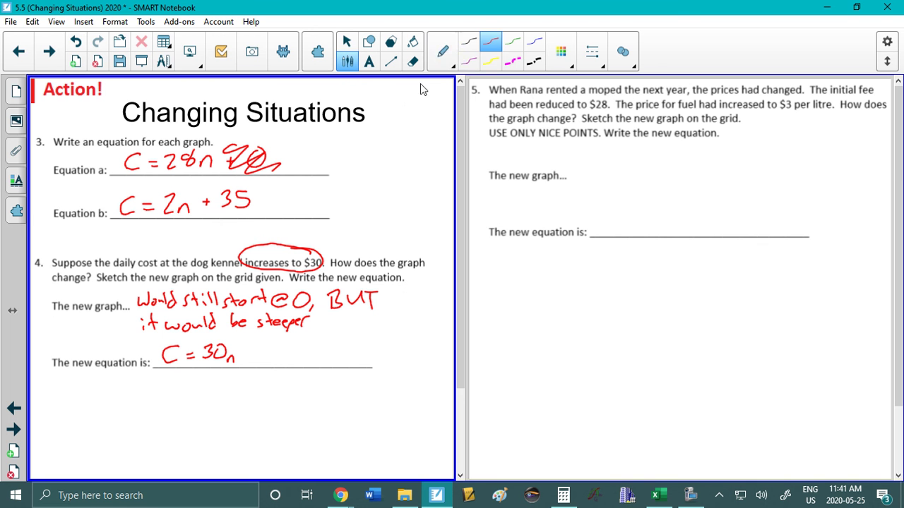
{"action": "left_click", "coordinate": [469, 62]}
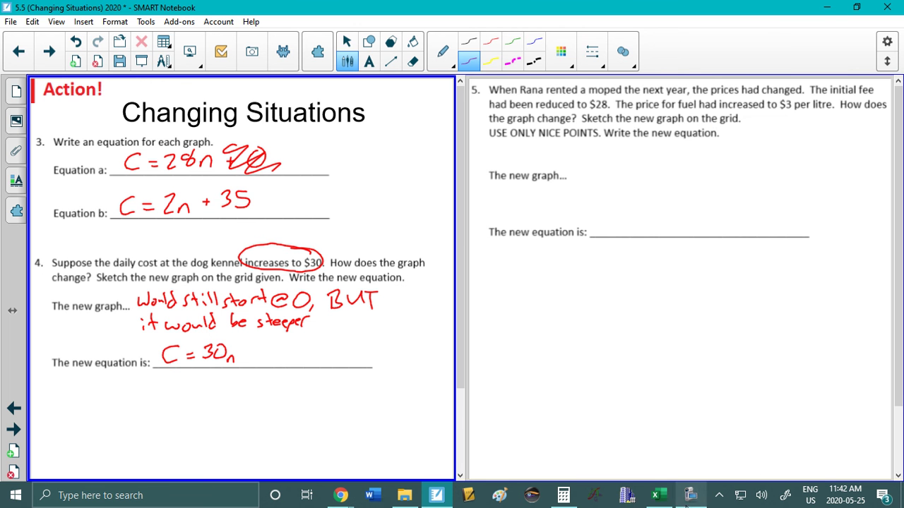
{"action": "left_click", "coordinate": [689, 496]}
{"action": "left_click", "coordinate": [551, 10]}
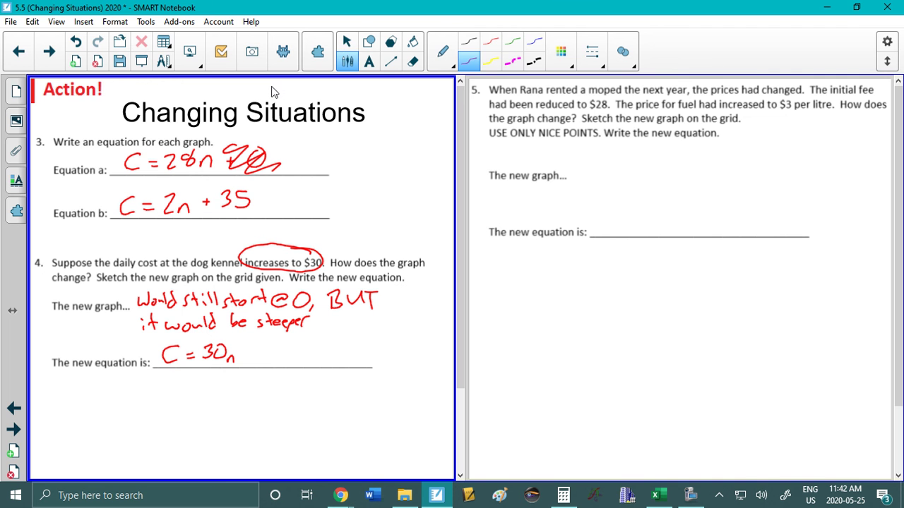
{"action": "left_click", "coordinate": [490, 41]}
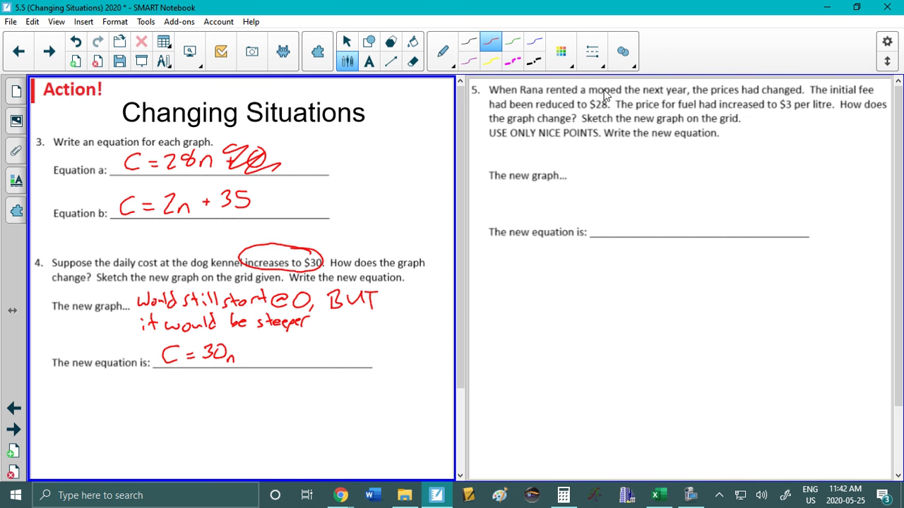
{"action": "left_click_drag", "start_coordinate": [537, 108], "coordinate": [608, 108]}
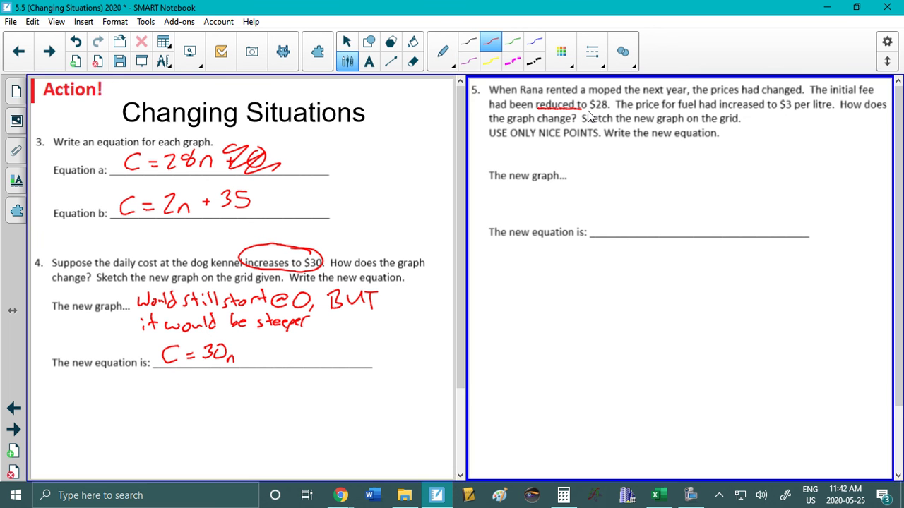
{"action": "left_click_drag", "start_coordinate": [830, 94], "coordinate": [877, 99]}
Step: Handwrite 'Starts lower and' beside the new graph in question 5
{"action": "left_click_drag", "start_coordinate": [594, 153], "coordinate": [594, 169]}
{"action": "mouse_move", "coordinate": [589, 163]}
{"action": "left_mouse_down"}
{"action": "mouse_move", "coordinate": [615, 163]}
{"action": "mouse_move", "coordinate": [620, 172]}
{"action": "left_mouse_up"}
{"action": "left_click_drag", "start_coordinate": [613, 163], "coordinate": [625, 162]}
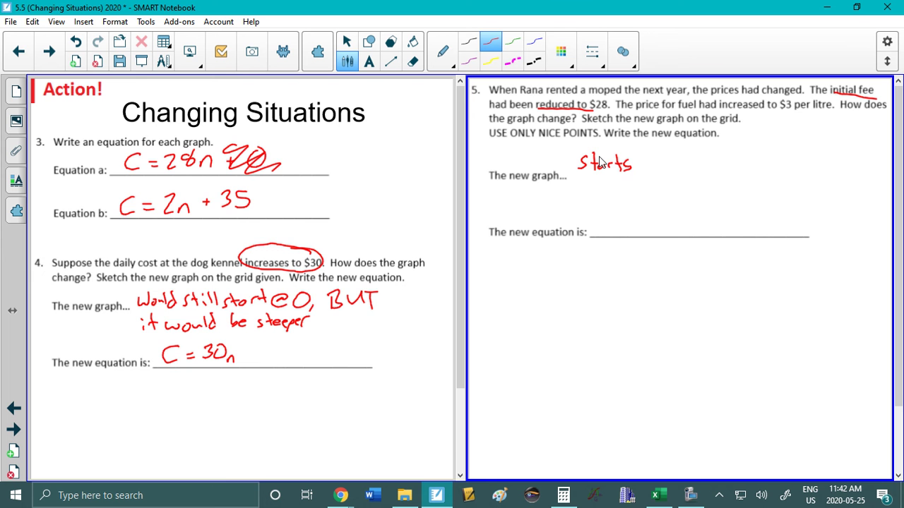
{"action": "left_click", "coordinate": [19, 51]}
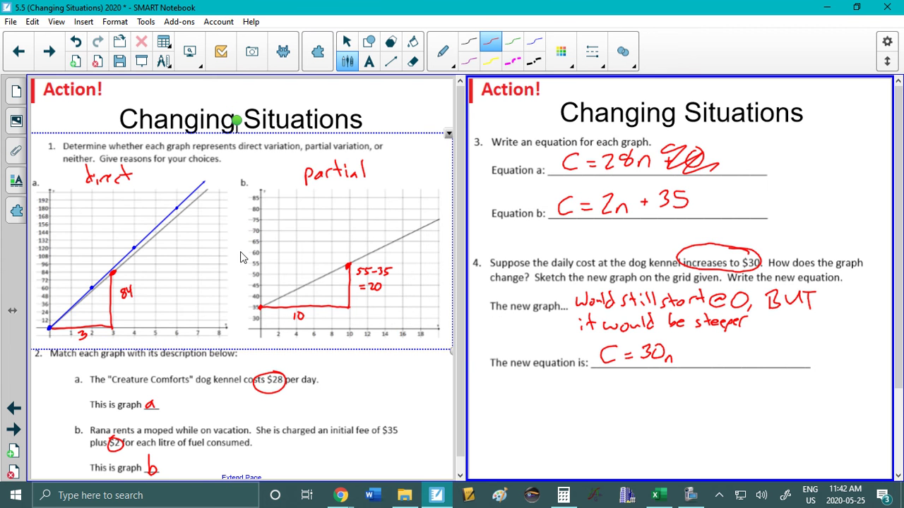
{"action": "left_click", "coordinate": [49, 51]}
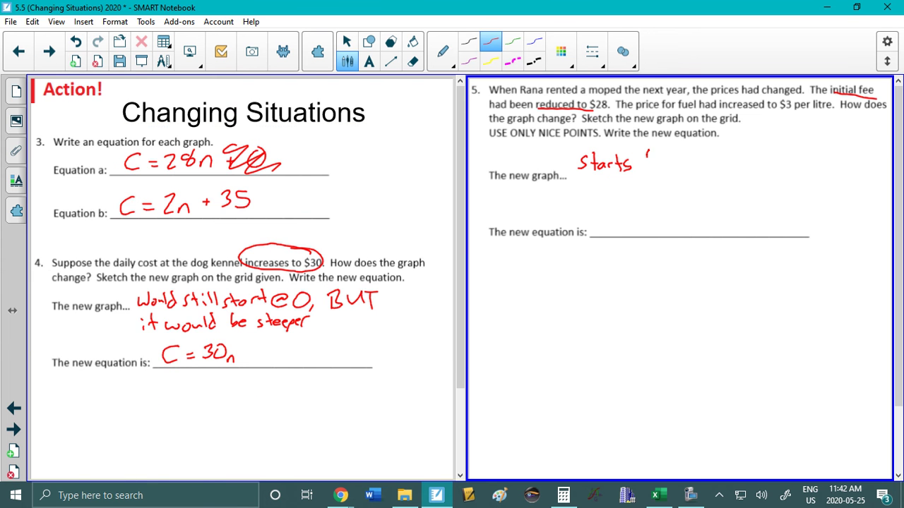
{"action": "left_click_drag", "start_coordinate": [680, 168], "coordinate": [690, 160]}
{"action": "left_click_drag", "start_coordinate": [585, 184], "coordinate": [604, 187]}
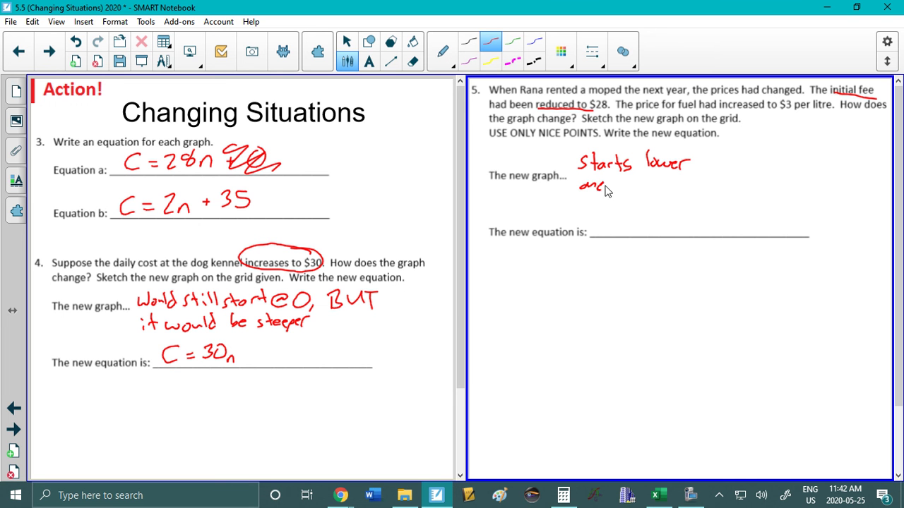
Step: In blue, underline the fuel price rise to $3, finish 'is steeper', and write C = 3n + 28
{"action": "left_click", "coordinate": [534, 41]}
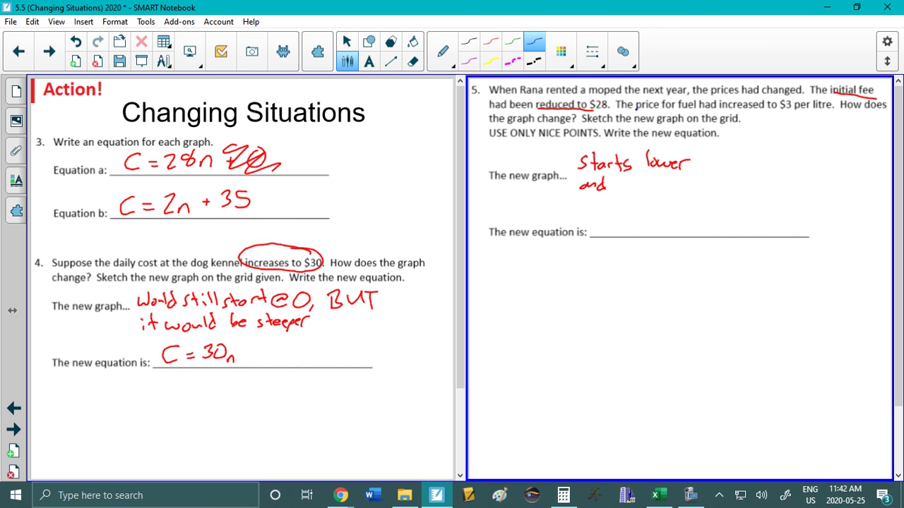
{"action": "left_click_drag", "start_coordinate": [635, 112], "coordinate": [752, 113]}
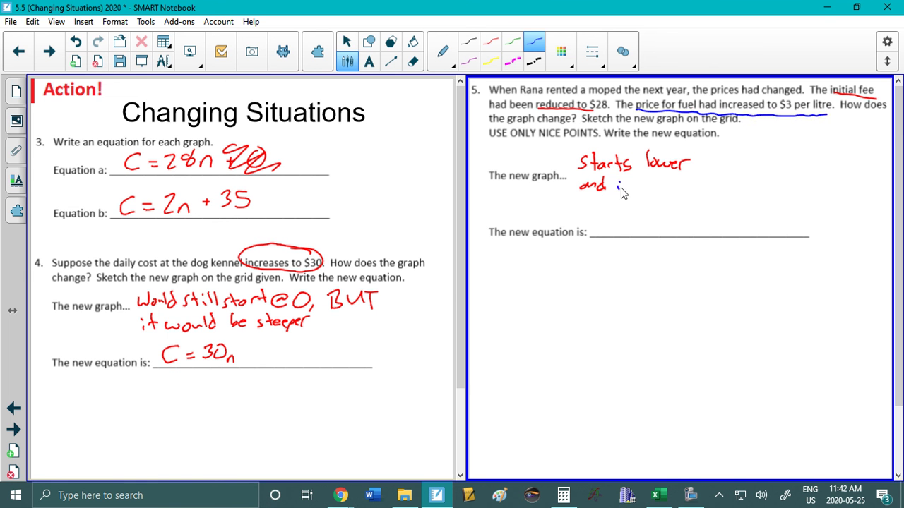
{"action": "mouse_move", "coordinate": [626, 182]}
{"action": "left_mouse_down"}
{"action": "mouse_move", "coordinate": [621, 189]}
{"action": "mouse_move", "coordinate": [695, 185]}
{"action": "left_mouse_up"}
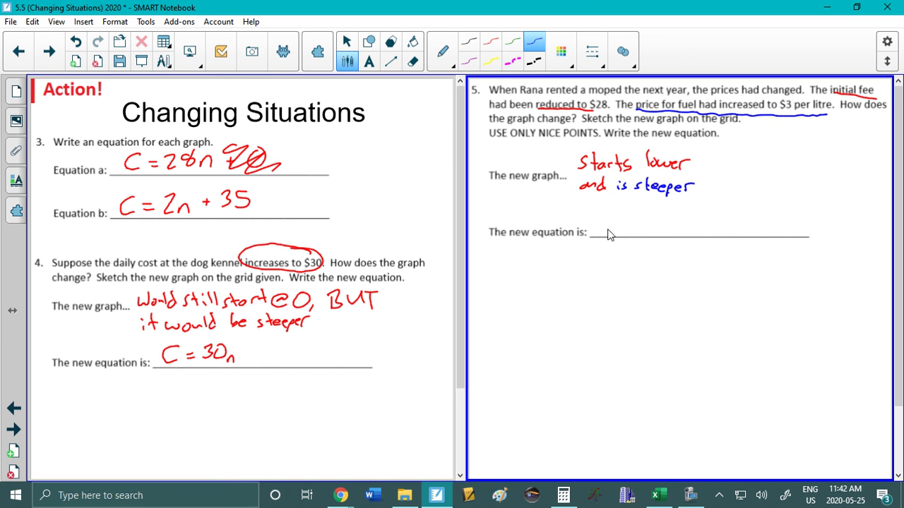
{"action": "left_click_drag", "start_coordinate": [598, 225], "coordinate": [616, 235]}
{"action": "left_click", "coordinate": [664, 228]}
{"action": "mouse_move", "coordinate": [702, 224]}
{"action": "left_mouse_down"}
{"action": "mouse_move", "coordinate": [703, 233]}
{"action": "mouse_move", "coordinate": [716, 220]}
{"action": "left_mouse_up"}
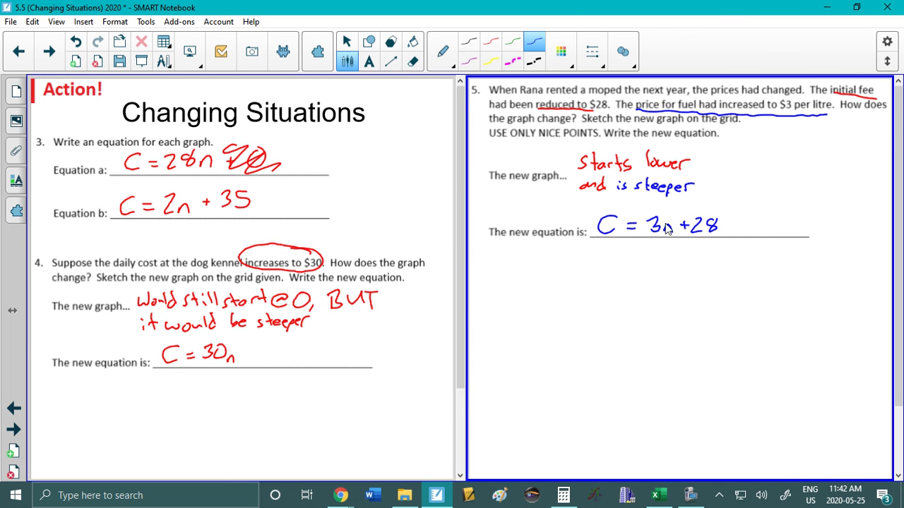
Step: Return to the graphs page and show it as a single enlarged page
{"action": "left_click", "coordinate": [19, 51]}
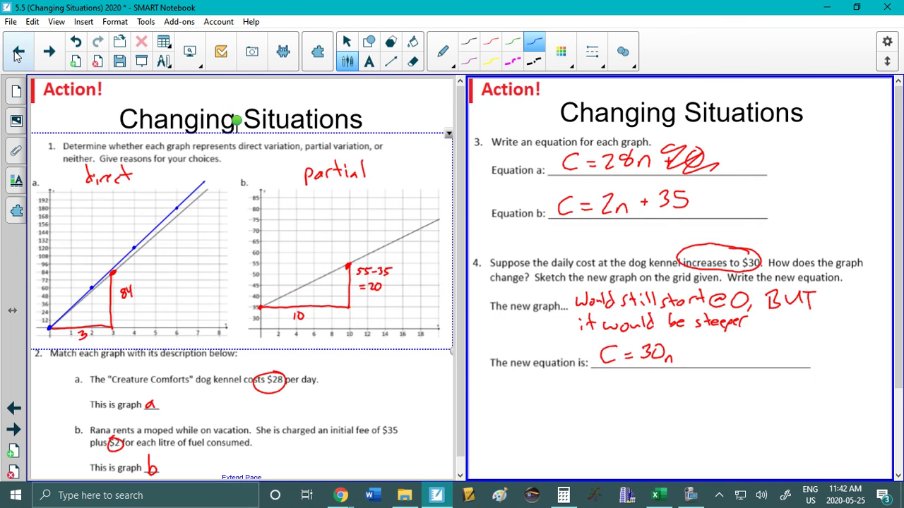
{"action": "left_click", "coordinate": [193, 49]}
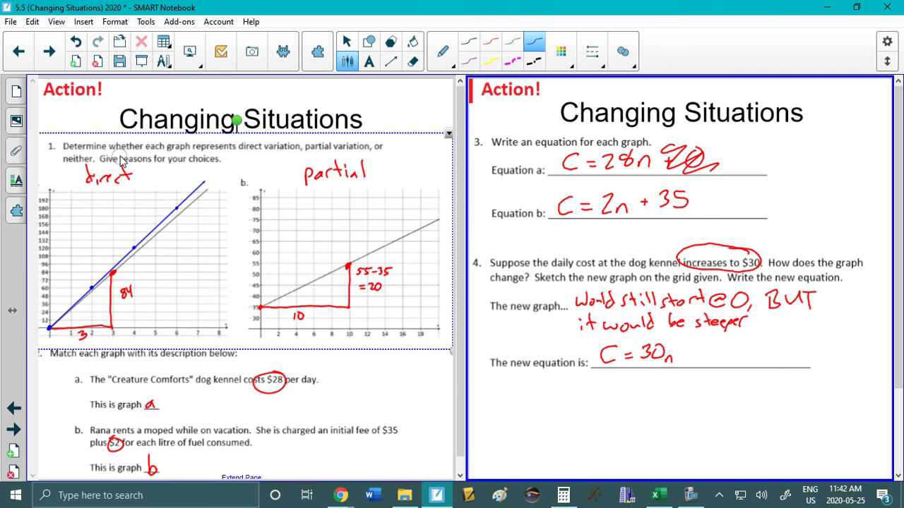
{"action": "left_click", "coordinate": [120, 167]}
Step: Circle 'USE ONLY NICE POINTS' on the question 5 page in blue ink
{"action": "left_click", "coordinate": [19, 51]}
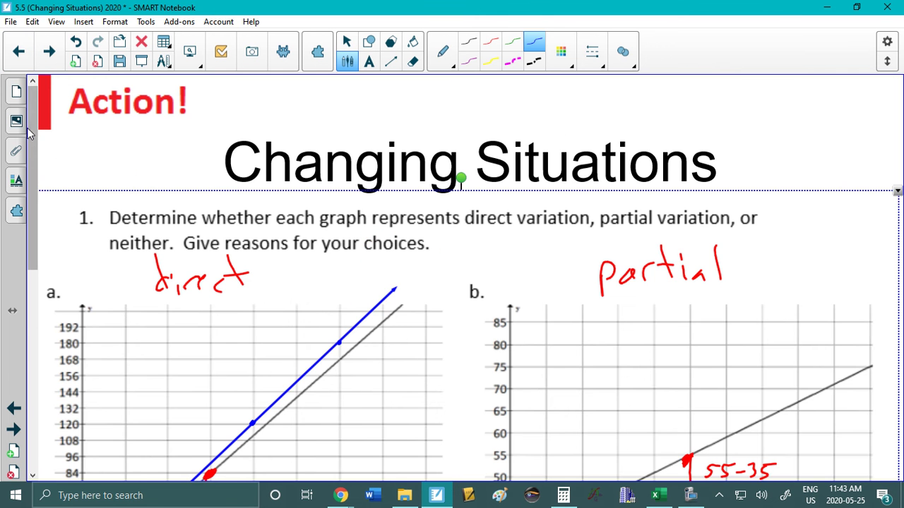
{"action": "left_click_drag", "start_coordinate": [30, 132], "coordinate": [44, 228]}
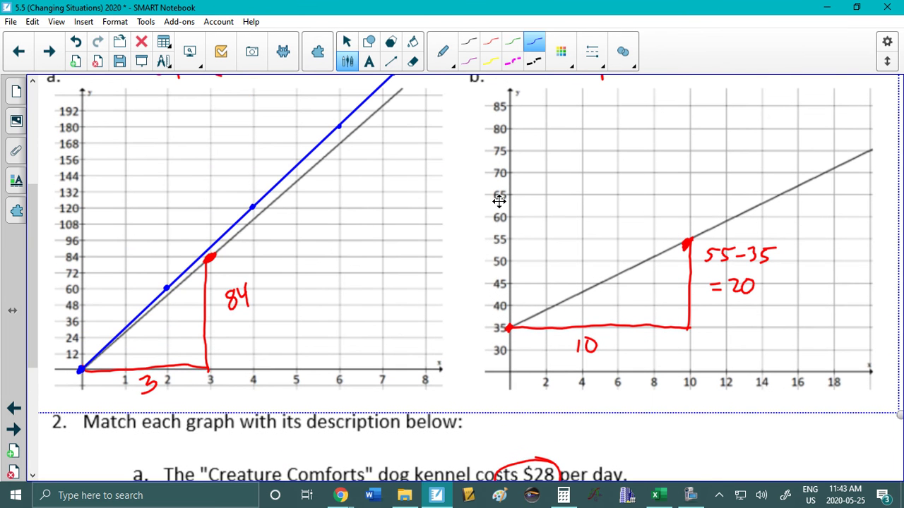
{"action": "left_click", "coordinate": [536, 44]}
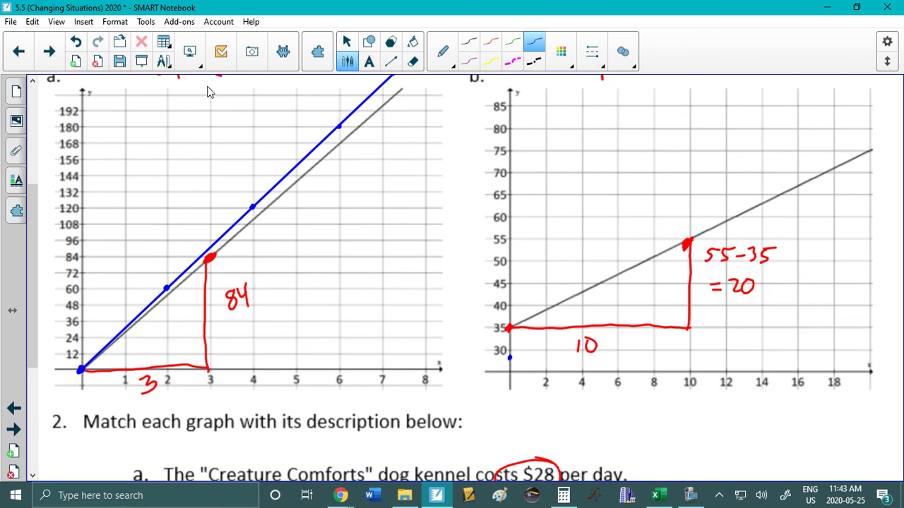
{"action": "left_click", "coordinate": [49, 51]}
{"action": "left_click", "coordinate": [48, 50]}
{"action": "mouse_move", "coordinate": [190, 172]}
{"action": "left_mouse_down"}
{"action": "mouse_move", "coordinate": [84, 185]}
{"action": "mouse_move", "coordinate": [275, 201]}
{"action": "mouse_move", "coordinate": [124, 175]}
{"action": "left_mouse_up"}
Step: Draw a blue n–C table beside graph b with rows from 0→28 through 4→40
{"action": "left_click", "coordinate": [18, 51]}
{"action": "left_click_drag", "start_coordinate": [34, 142], "coordinate": [31, 310]}
{"action": "left_click_drag", "start_coordinate": [712, 262], "coordinate": [720, 265]}
{"action": "left_click_drag", "start_coordinate": [772, 253], "coordinate": [768, 262]}
{"action": "mouse_move", "coordinate": [702, 271]}
{"action": "left_mouse_down"}
{"action": "mouse_move", "coordinate": [789, 272]}
{"action": "mouse_move", "coordinate": [740, 379]}
{"action": "left_mouse_up"}
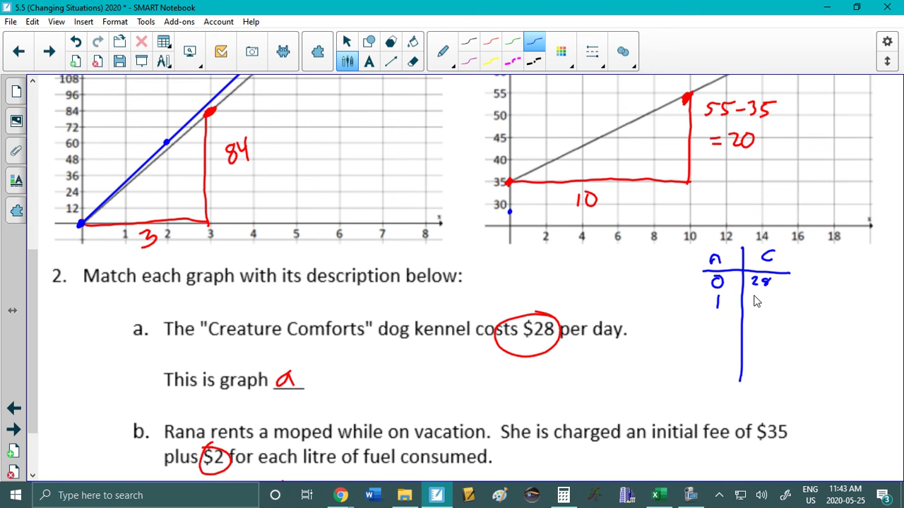
{"action": "left_click_drag", "start_coordinate": [752, 298], "coordinate": [752, 317]}
{"action": "left_click_drag", "start_coordinate": [721, 334], "coordinate": [715, 344]}
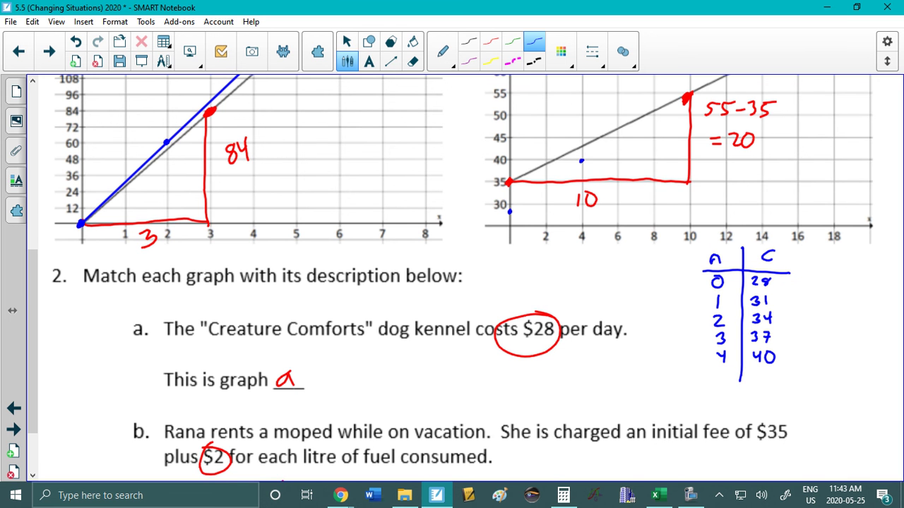
{"action": "left_click", "coordinate": [412, 61]}
Step: Erase the stray dot near 28 on graph b and extend the n–C table down to 9→55
{"action": "left_click", "coordinate": [511, 212]}
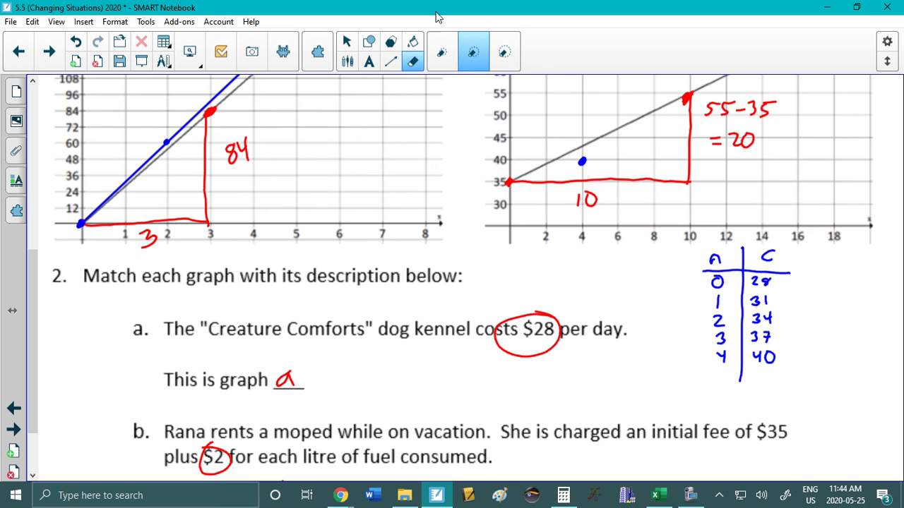
{"action": "left_click", "coordinate": [348, 61]}
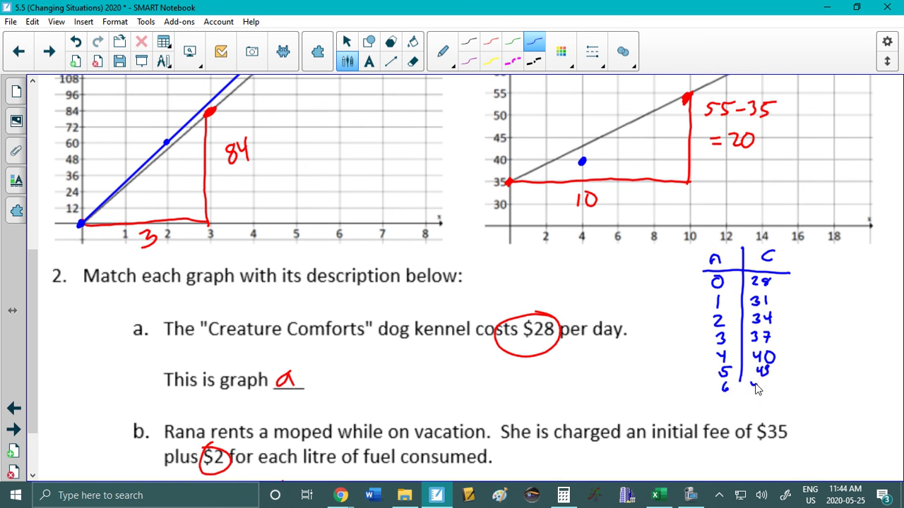
{"action": "mouse_move", "coordinate": [763, 382]}
{"action": "left_mouse_down"}
{"action": "mouse_move", "coordinate": [739, 419]}
{"action": "mouse_move", "coordinate": [730, 409]}
{"action": "left_mouse_up"}
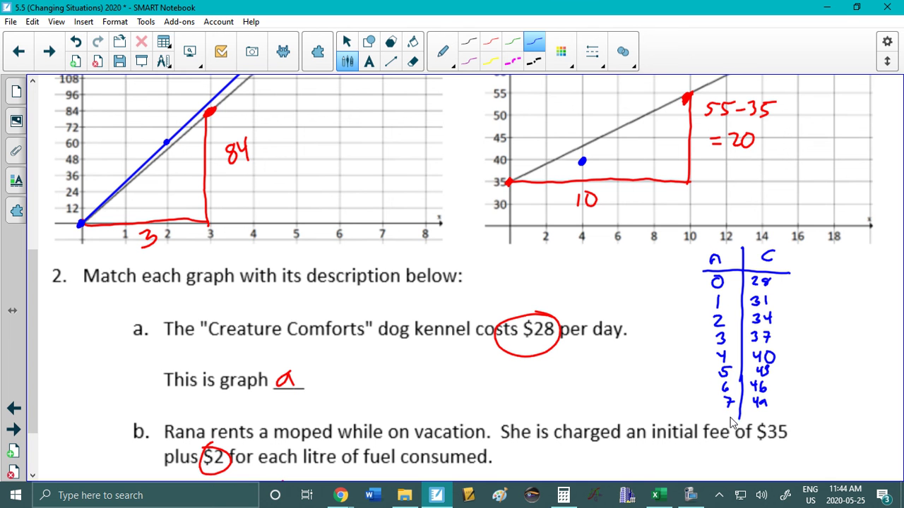
{"action": "left_click_drag", "start_coordinate": [734, 409], "coordinate": [736, 459]}
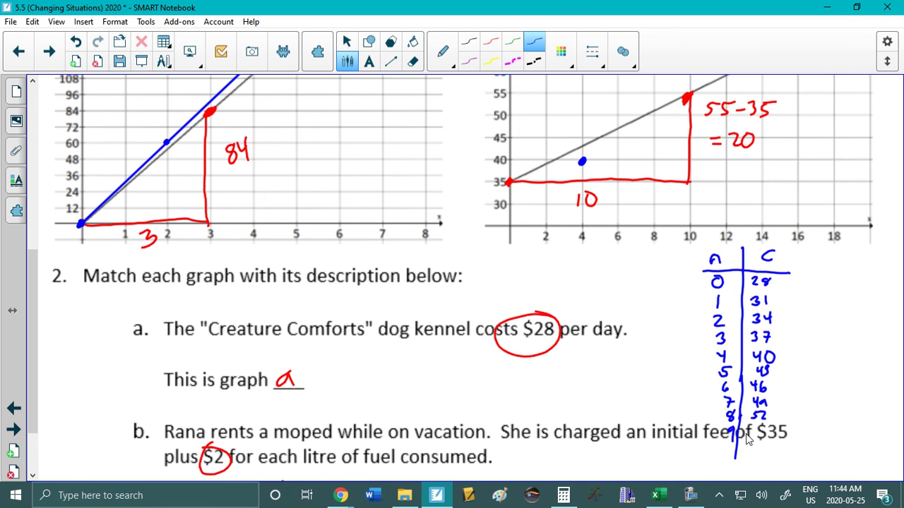
{"action": "mouse_move", "coordinate": [759, 428]}
{"action": "left_mouse_down"}
{"action": "mouse_move", "coordinate": [767, 430]}
{"action": "mouse_move", "coordinate": [763, 445]}
{"action": "mouse_move", "coordinate": [749, 419]}
{"action": "left_mouse_up"}
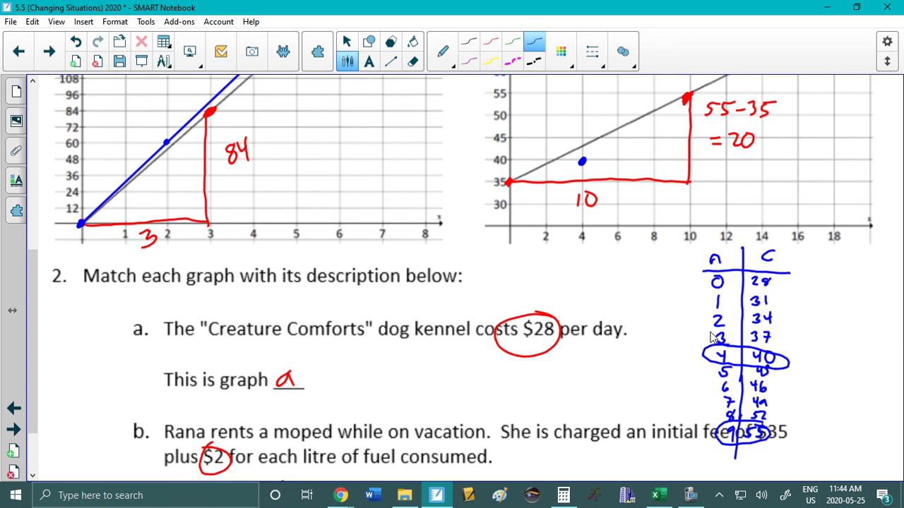
{"action": "left_click_drag", "start_coordinate": [34, 288], "coordinate": [20, 203]}
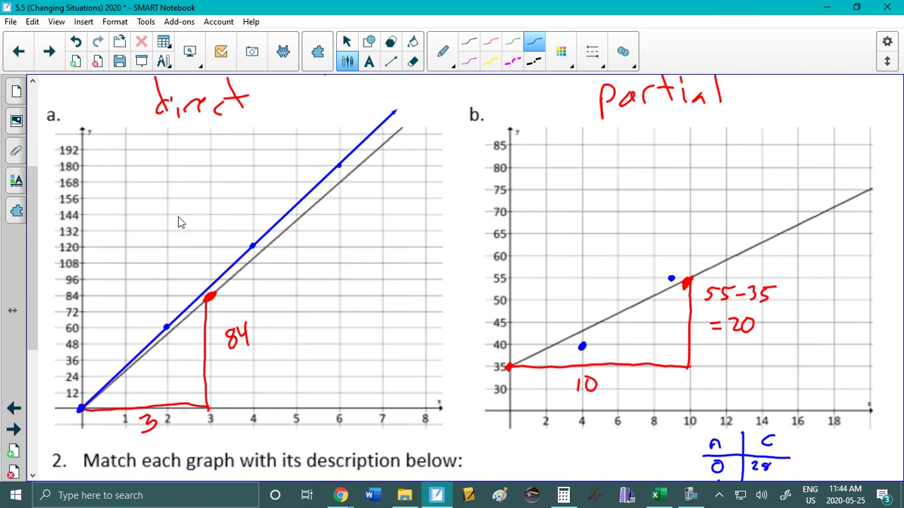
{"action": "scroll", "coordinate": [84, 233], "scroll_direction": "down", "scroll_amount": 3}
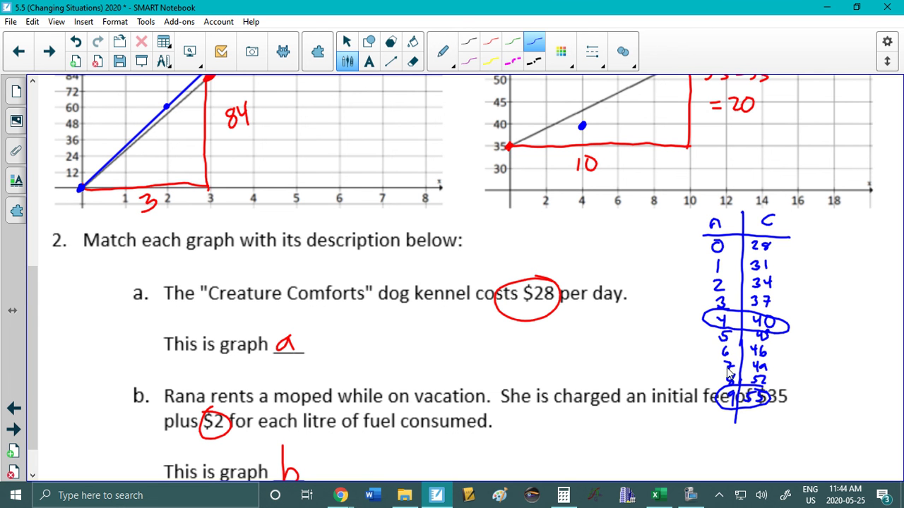
Step: Write 14 under the table and compute 14*3+28 in Calculator
{"action": "left_click", "coordinate": [715, 423]}
{"action": "left_click_drag", "start_coordinate": [724, 414], "coordinate": [733, 425]}
{"action": "left_click_drag", "start_coordinate": [728, 416], "coordinate": [727, 432]}
{"action": "left_click", "coordinate": [563, 495]}
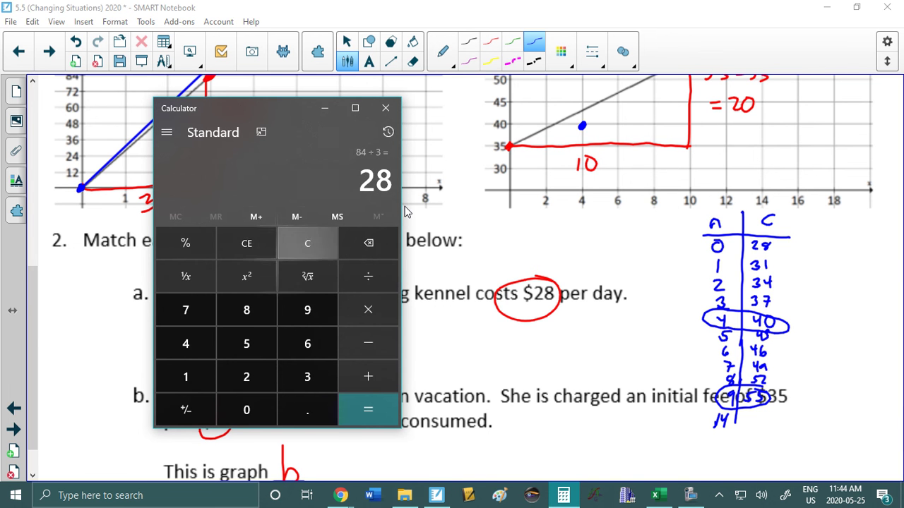
{"action": "left_click", "coordinate": [247, 242]}
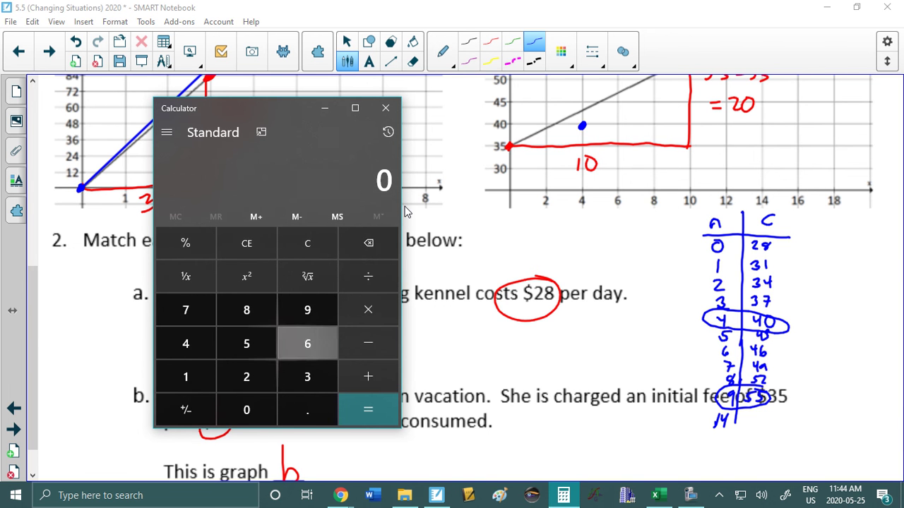
{"action": "type", "text": "14"}
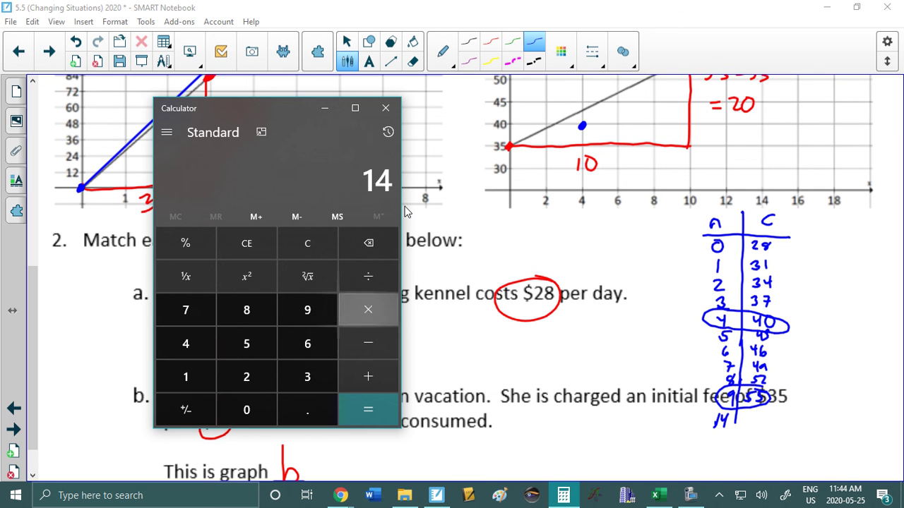
{"action": "type", "text": "*3+28"}
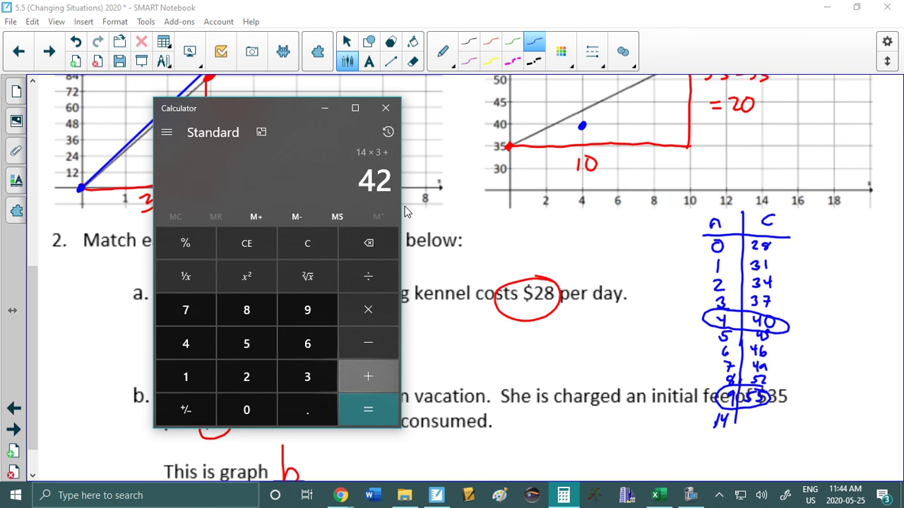
{"action": "key", "text": "Return"}
Step: Add 70 beside 14 and draw a straight line on graph b from (4, 40) to the y-axis near 28
{"action": "left_click", "coordinate": [473, 6]}
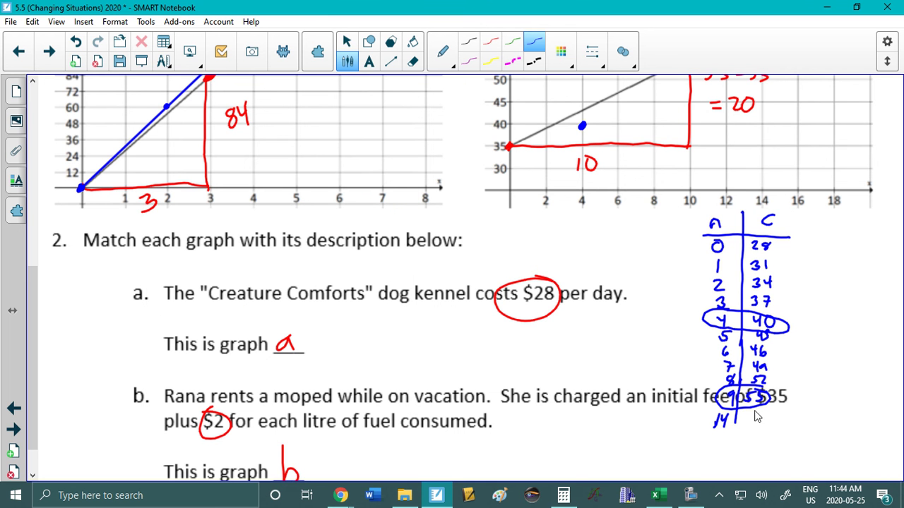
{"action": "mouse_move", "coordinate": [747, 410]}
{"action": "left_mouse_down"}
{"action": "mouse_move", "coordinate": [751, 420]}
{"action": "mouse_move", "coordinate": [761, 413]}
{"action": "left_mouse_up"}
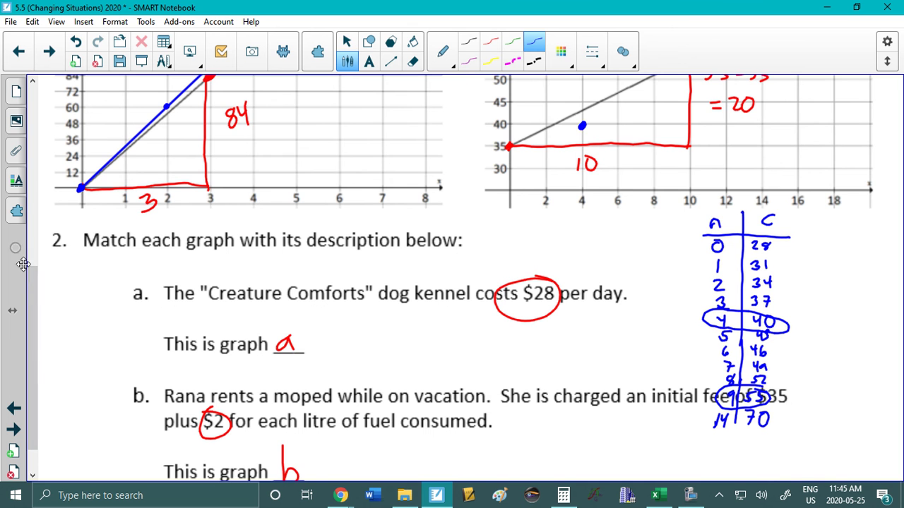
{"action": "left_click_drag", "start_coordinate": [29, 331], "coordinate": [23, 186]}
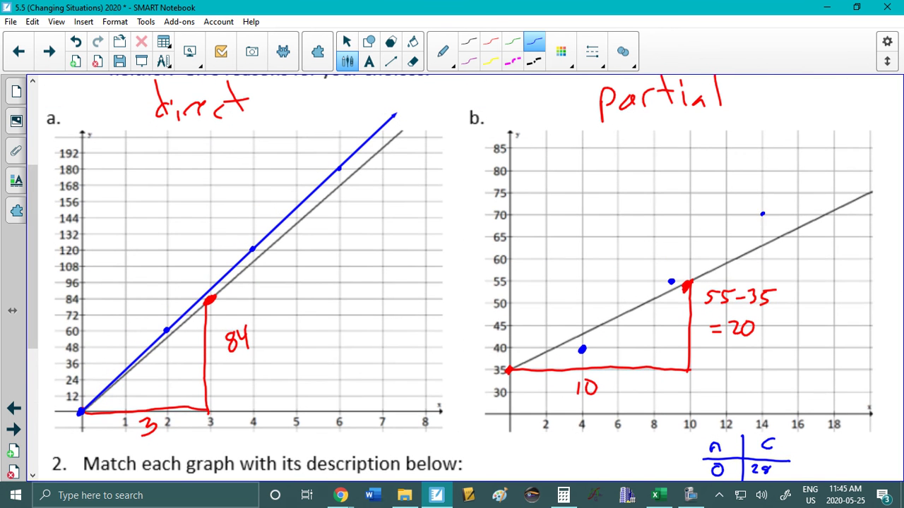
{"action": "left_click", "coordinate": [390, 62]}
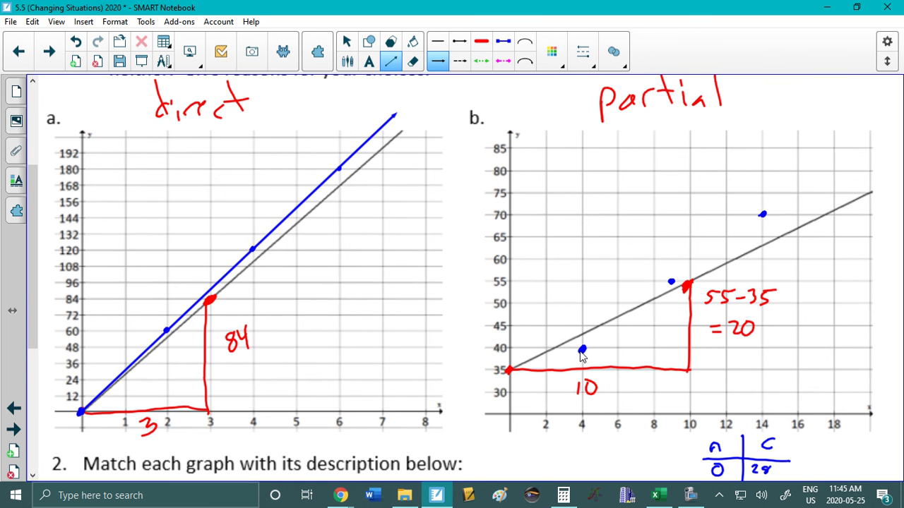
{"action": "left_click_drag", "start_coordinate": [580, 350], "coordinate": [837, 161]}
{"action": "left_click", "coordinate": [347, 41]}
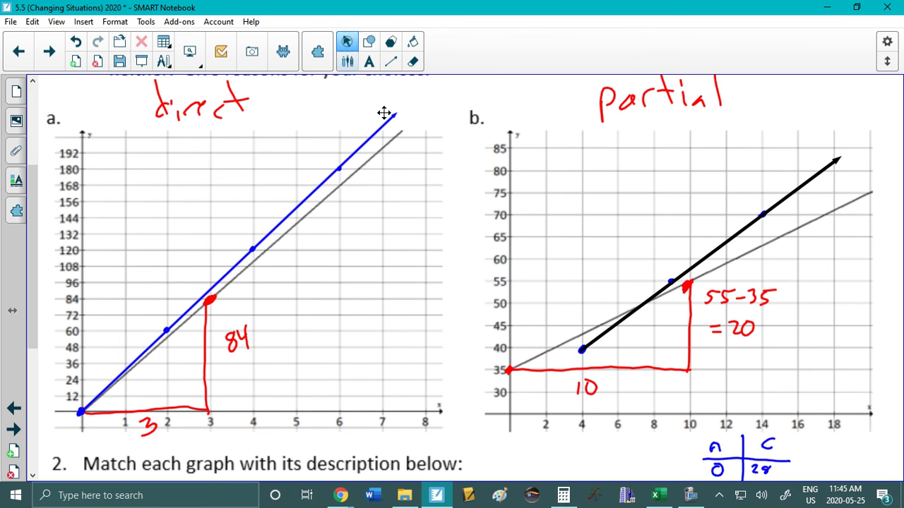
{"action": "left_click", "coordinate": [593, 345]}
{"action": "left_click_drag", "start_coordinate": [580, 348], "coordinate": [508, 402]}
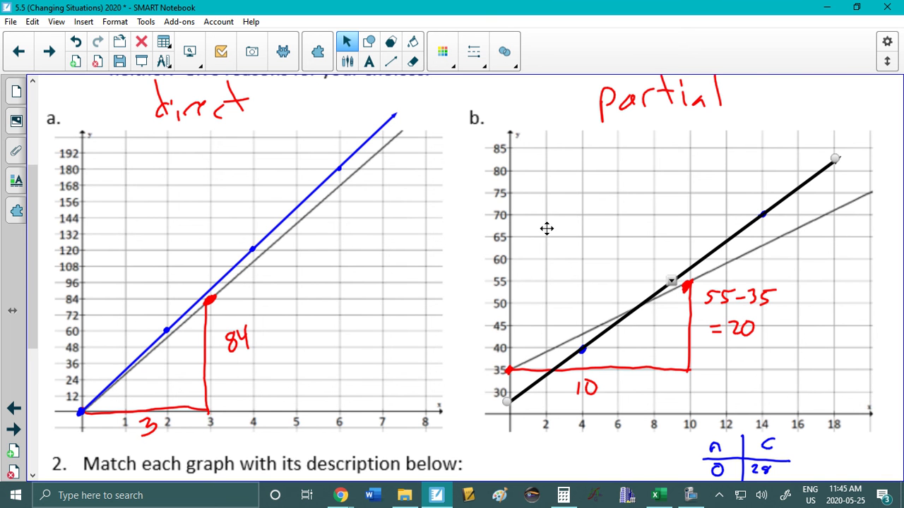
Step: Make the graph b line blue and thinner, then switch to two-page side-by-side display
{"action": "left_click", "coordinate": [543, 96]}
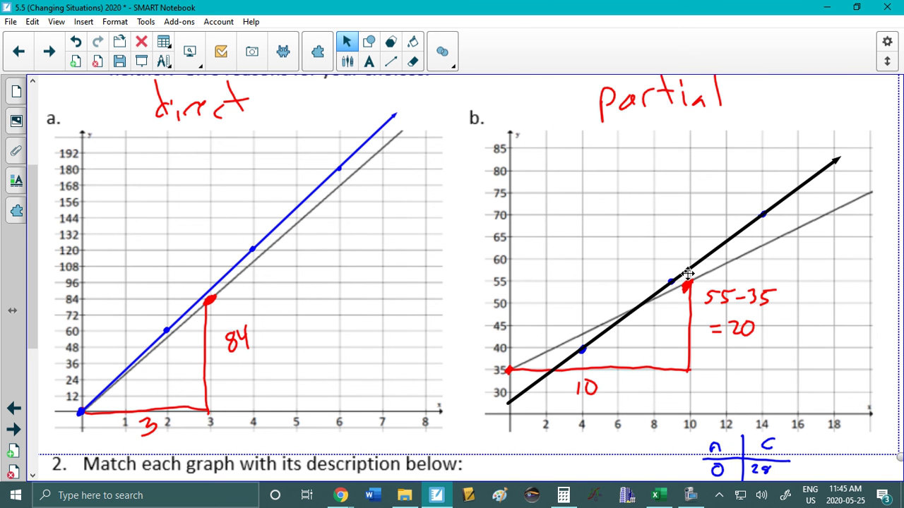
{"action": "left_click", "coordinate": [708, 252]}
{"action": "left_click", "coordinate": [441, 55]}
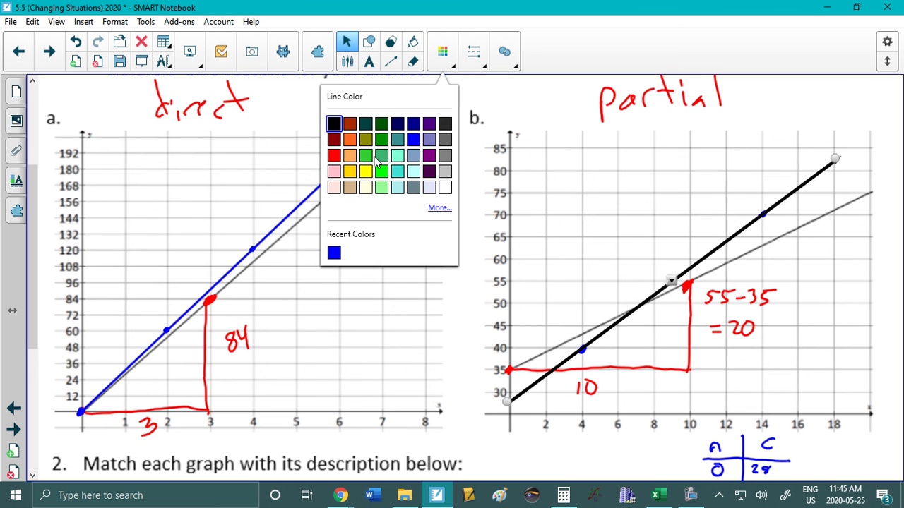
{"action": "left_click", "coordinate": [413, 140]}
{"action": "left_click", "coordinate": [473, 55]}
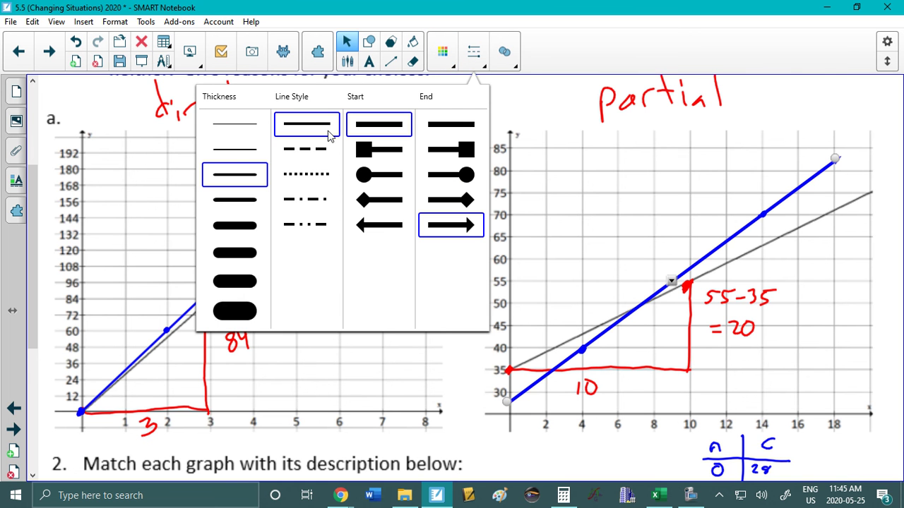
{"action": "left_click", "coordinate": [236, 149]}
{"action": "left_click", "coordinate": [531, 103]}
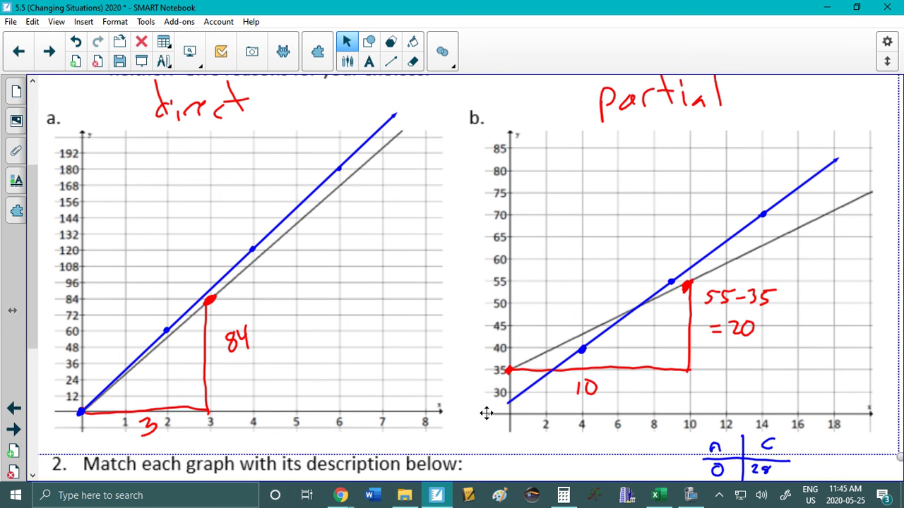
{"action": "left_click", "coordinate": [189, 51]}
{"action": "left_click", "coordinate": [137, 132]}
Step: Advance to the question 6 hotdog page and show it in single-page display
{"action": "left_click", "coordinate": [49, 51]}
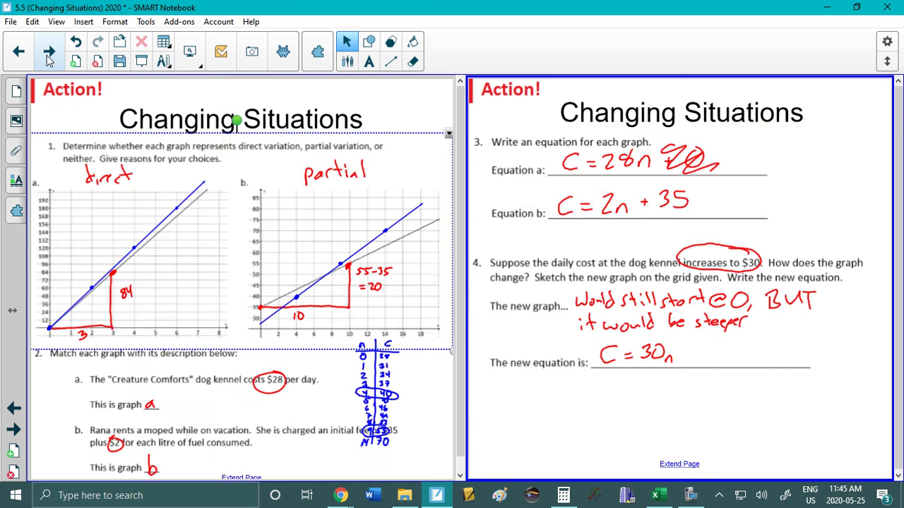
{"action": "left_click", "coordinate": [48, 53]}
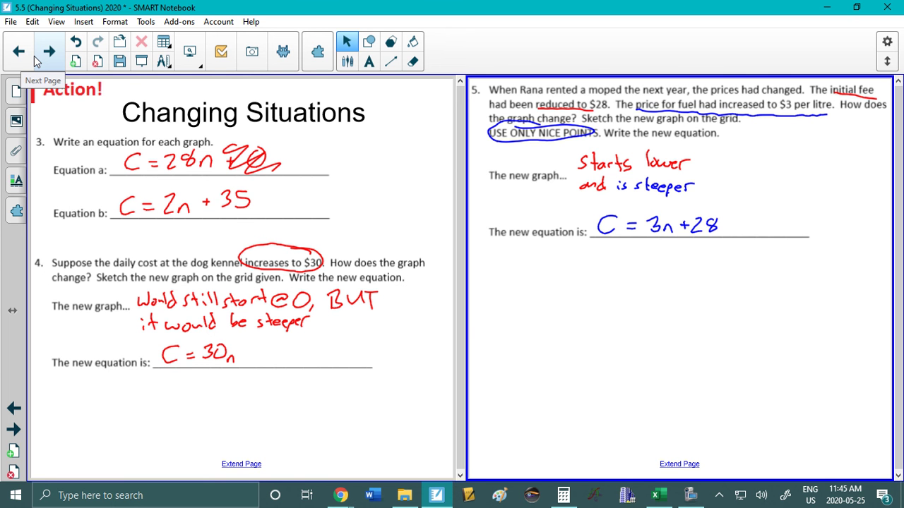
{"action": "left_click", "coordinate": [50, 53]}
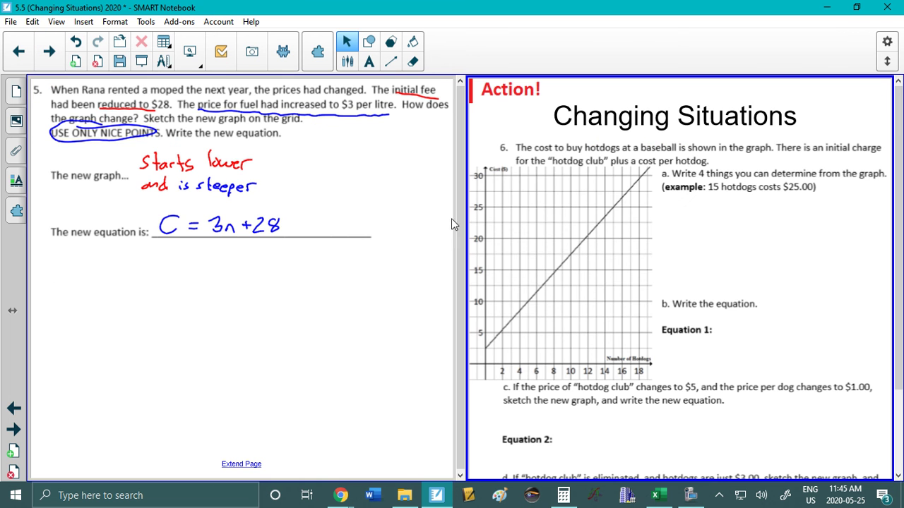
{"action": "left_click", "coordinate": [167, 44]}
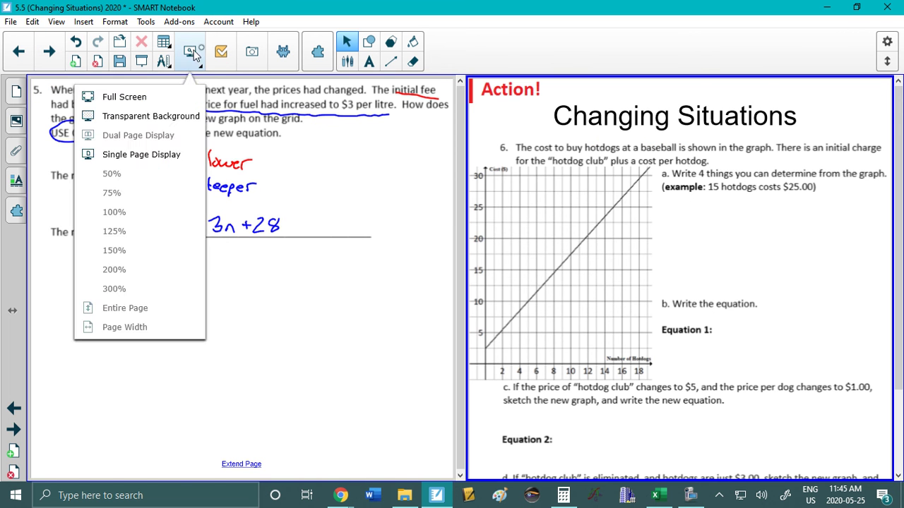
{"action": "left_click", "coordinate": [135, 154]}
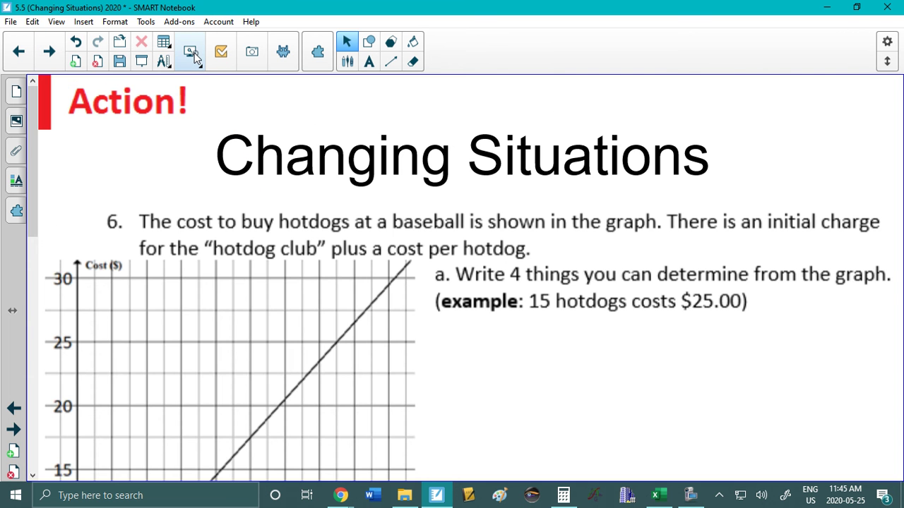
{"action": "left_click", "coordinate": [163, 44]}
Step: Choose Entire Page so the hotdog page with its graph and parts a–e fits in view
{"action": "left_click", "coordinate": [146, 290]}
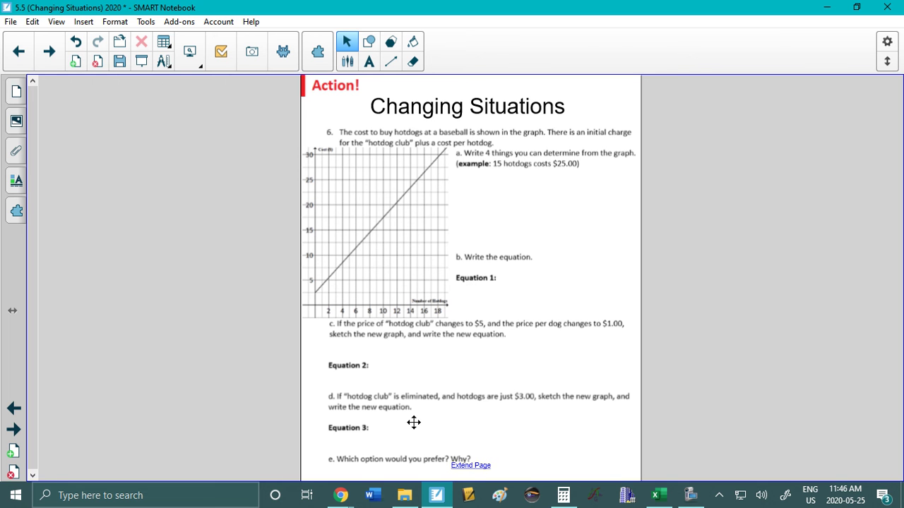
{"action": "left_click", "coordinate": [690, 495]}
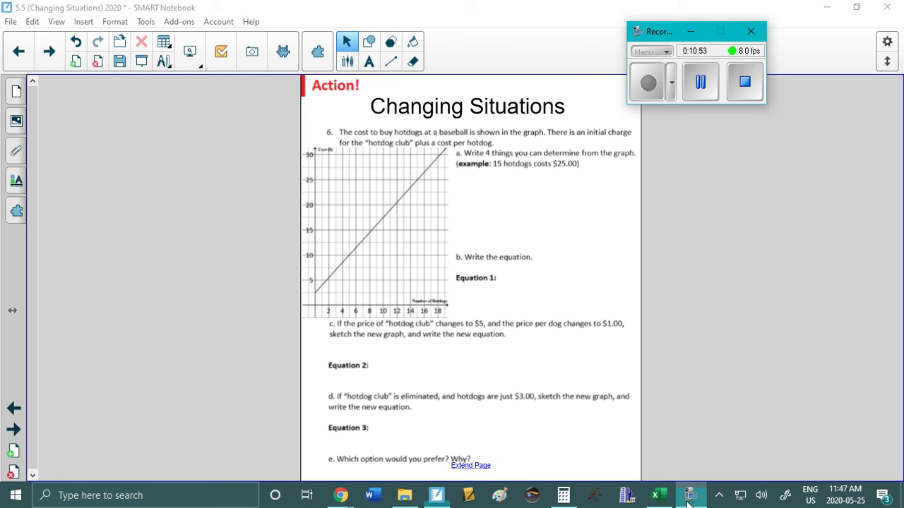